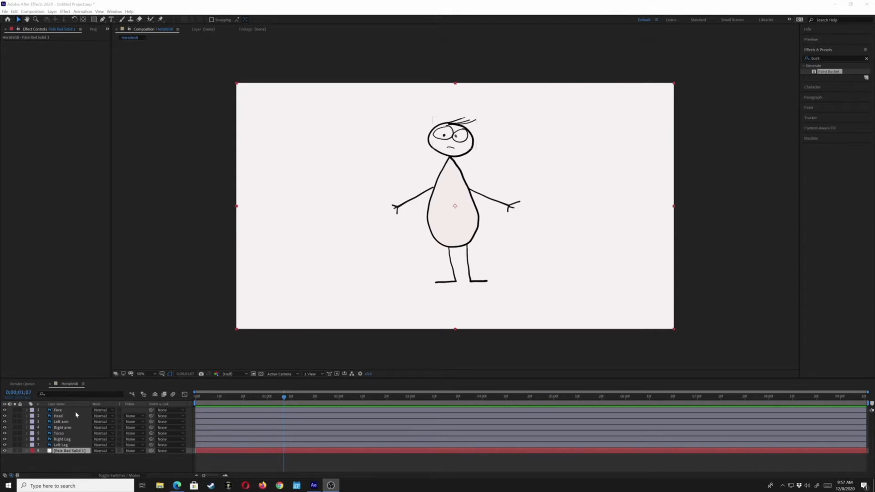
- Examine the Face and Head layers, and open the recent stick-figure drawing in Adobe Fresco
{"action": "left_click", "coordinate": [57, 411]}
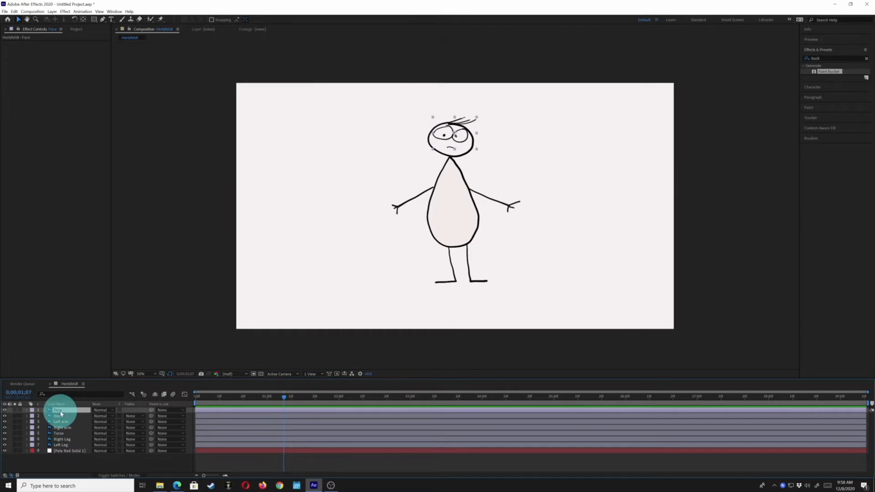
{"action": "left_click", "coordinate": [59, 415]}
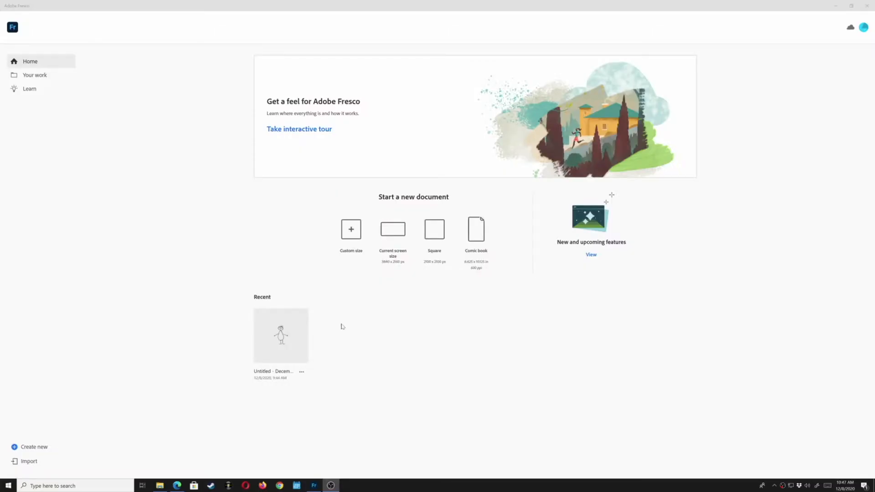
{"action": "left_click", "coordinate": [296, 330]}
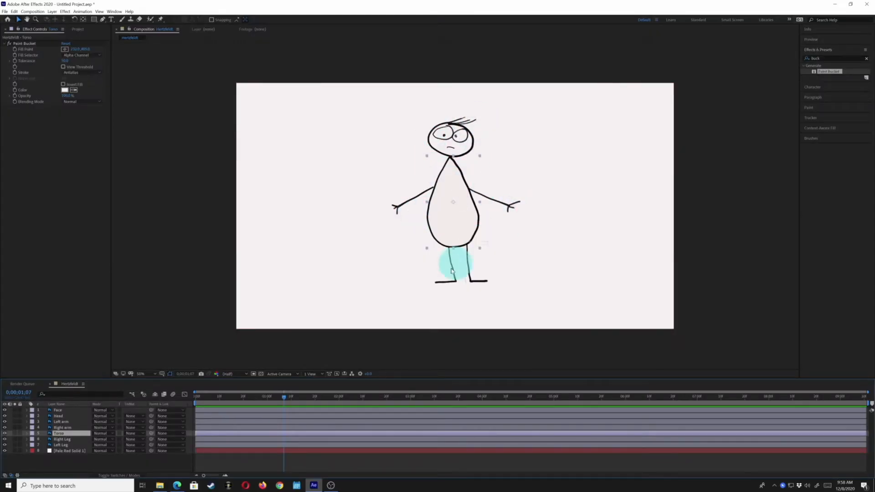
- Back in After Effects, examine the separate layers for the character's face, head, arms, torso and legs one by one
{"action": "left_click", "coordinate": [63, 440]}
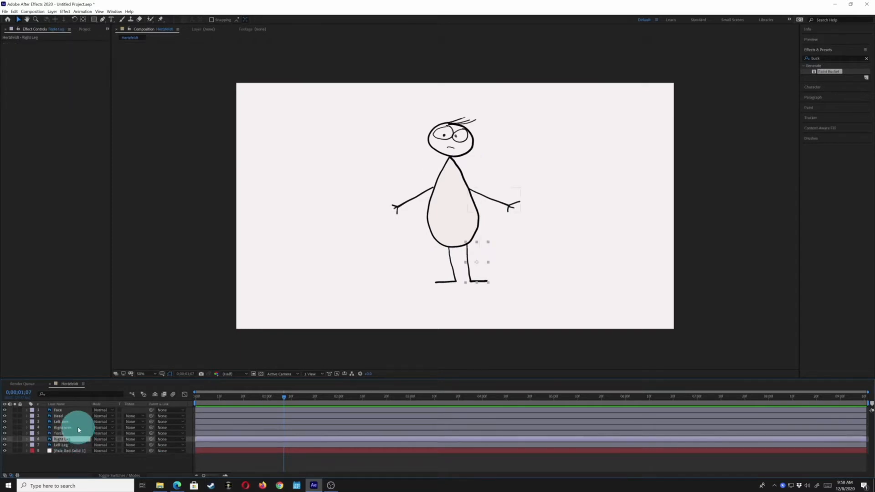
{"action": "left_click", "coordinate": [68, 410]}
{"action": "left_click", "coordinate": [67, 416]}
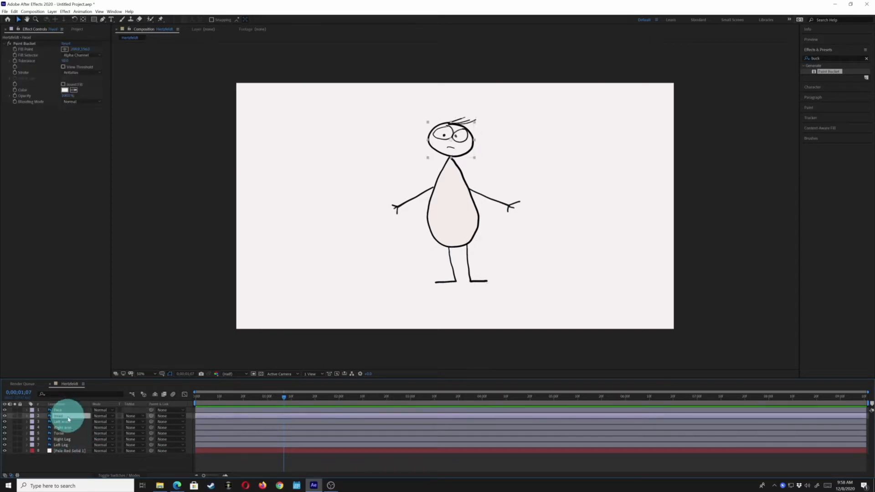
{"action": "left_click", "coordinate": [68, 422]}
{"action": "left_click", "coordinate": [69, 428]}
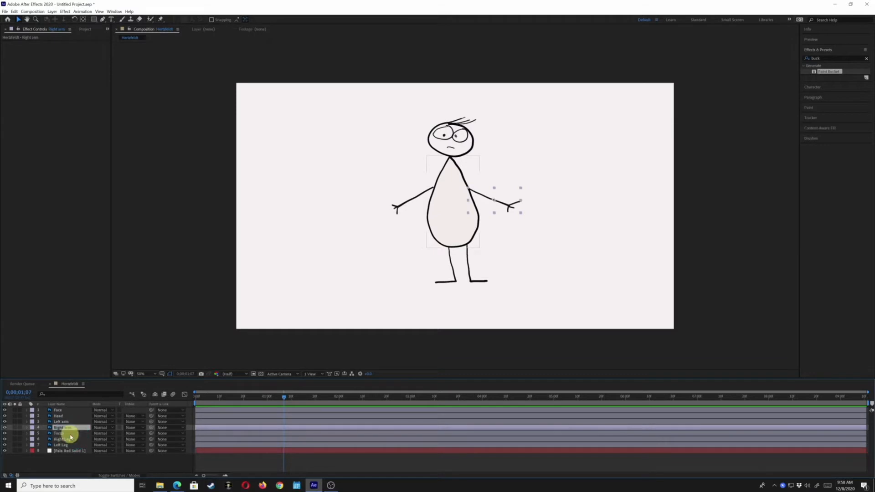
{"action": "left_click", "coordinate": [68, 433]}
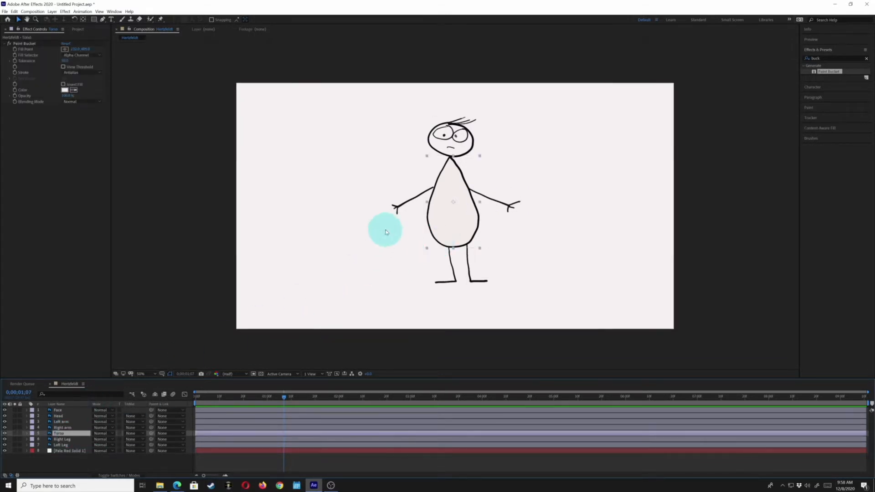
{"action": "left_click", "coordinate": [50, 411]}
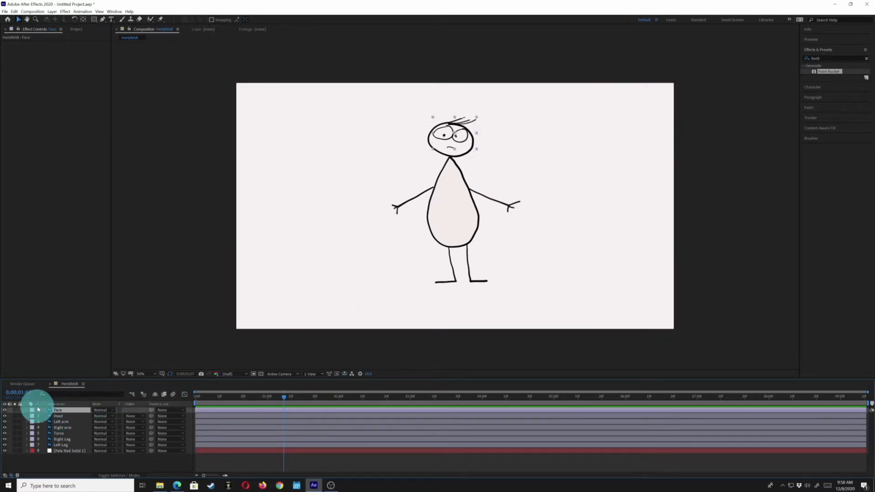
{"action": "left_click", "coordinate": [9, 411]}
{"action": "left_click", "coordinate": [9, 411]}
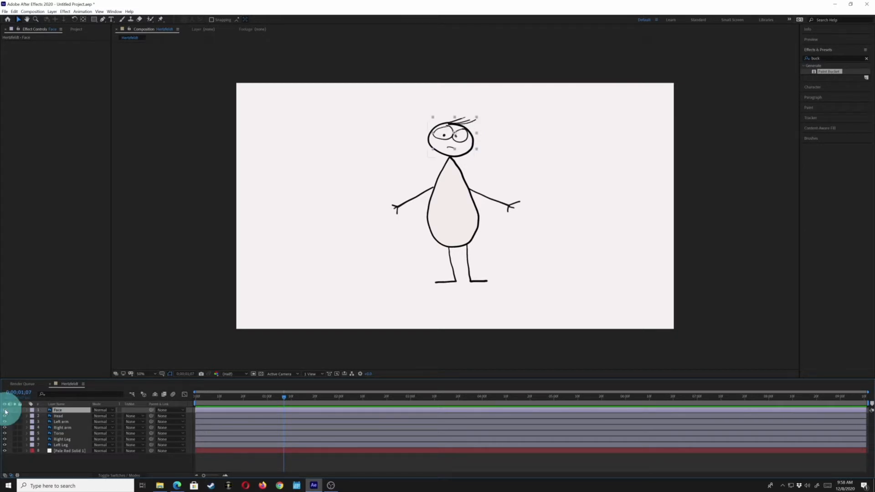
{"action": "left_click", "coordinate": [54, 422]}
{"action": "left_click", "coordinate": [56, 427]}
{"action": "left_click", "coordinate": [57, 433]}
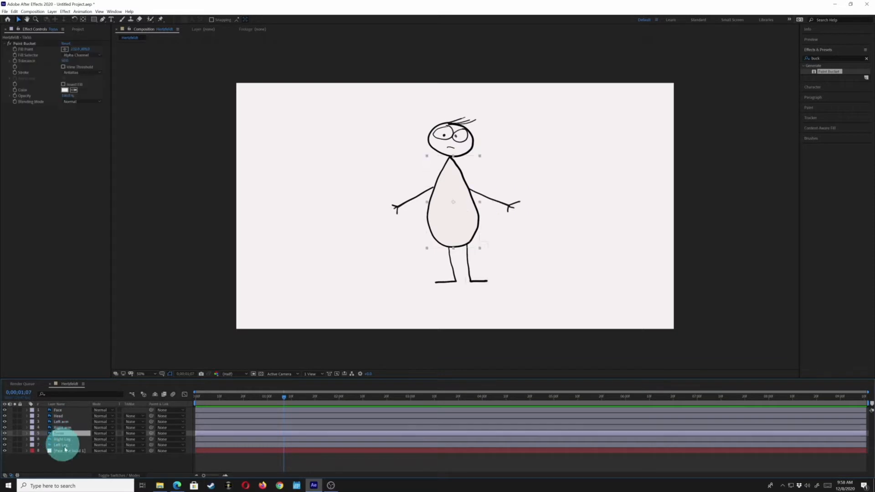
{"action": "left_click", "coordinate": [60, 440]}
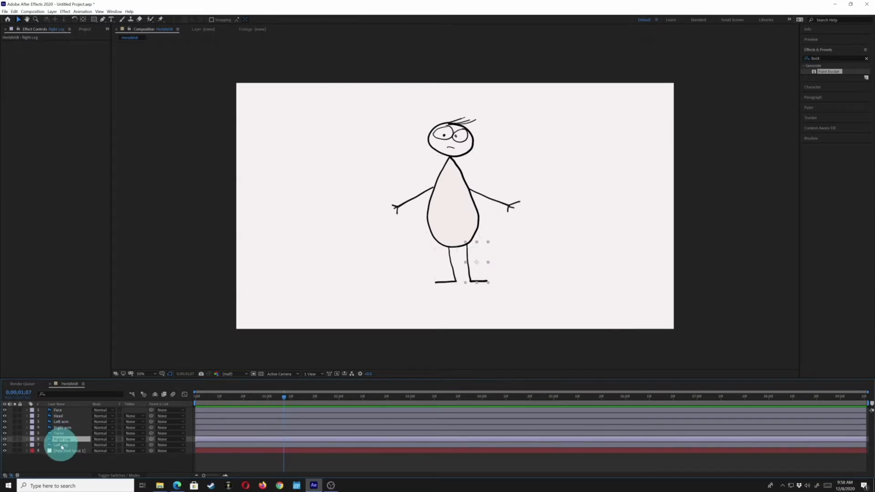
- Check the Pale Red Solid 1 background by hiding and showing its layer twice
{"action": "left_click", "coordinate": [47, 450]}
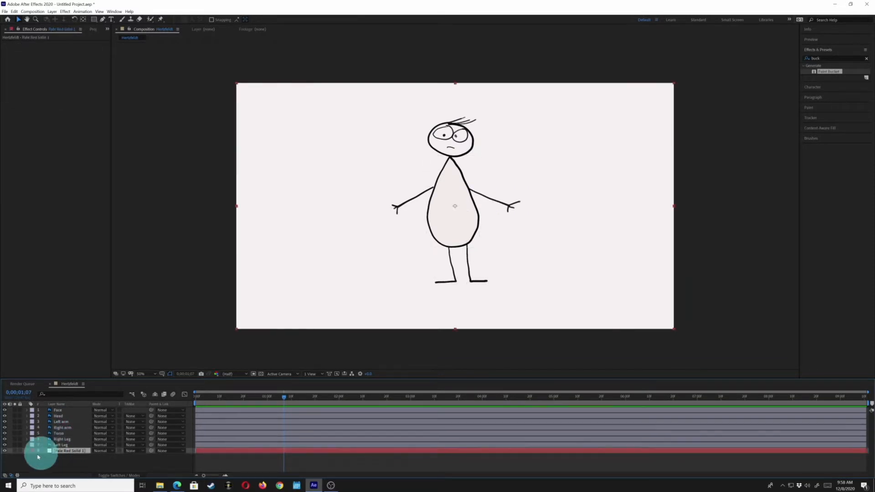
{"action": "left_click", "coordinate": [5, 451]}
{"action": "left_click", "coordinate": [5, 451]}
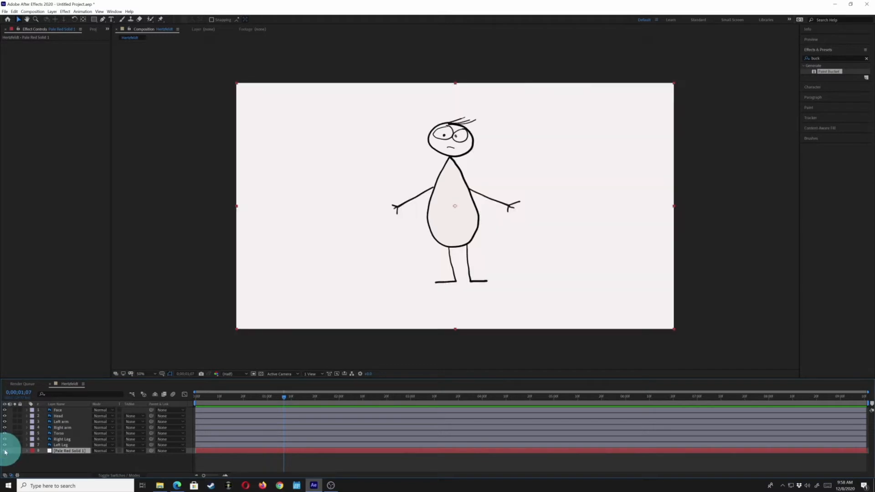
{"action": "left_click", "coordinate": [5, 451]}
{"action": "left_click", "coordinate": [5, 450]}
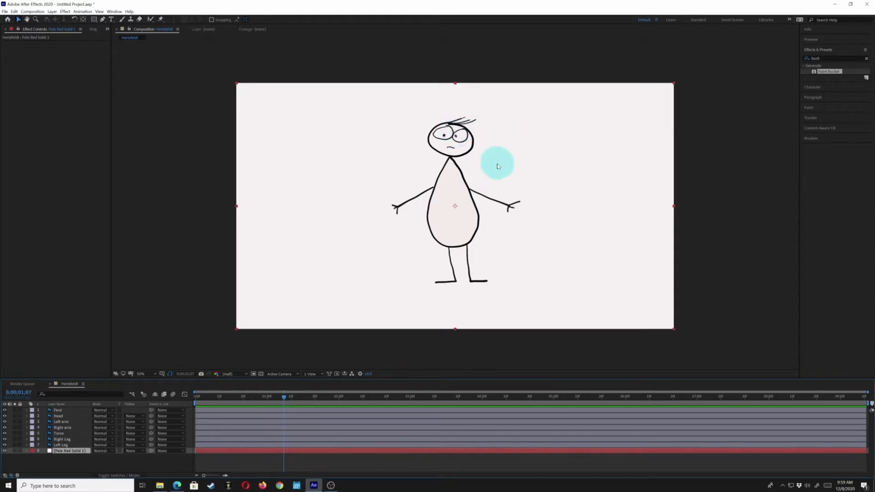
- Test the Torso layer's rotation about its centre anchor point by rotating it back and forth to its original angle
{"action": "left_click", "coordinate": [59, 433]}
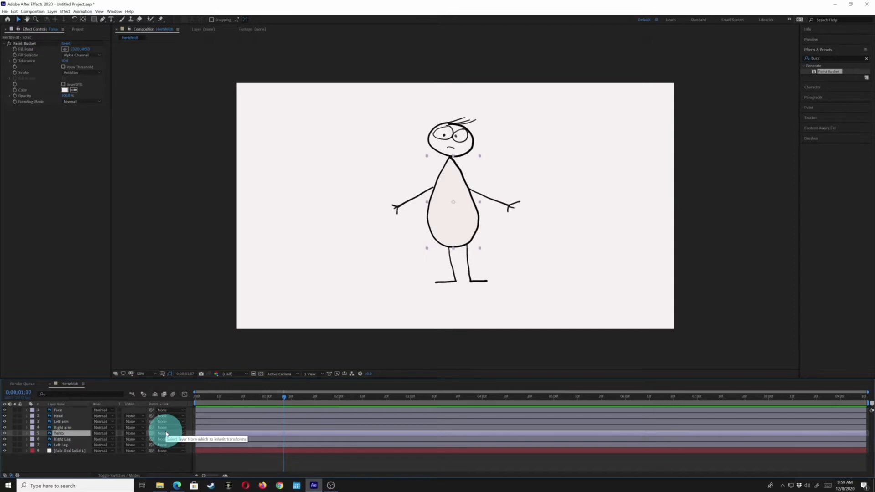
{"action": "key", "text": "shift+KP_Subtract"}
{"action": "key", "text": "shift+KP_Add"}
{"action": "key", "text": "shift+KP_Subtract"}
{"action": "key", "text": "shift+KP_Add"}
{"action": "key", "text": "shift+KP_Subtract"}
{"action": "key", "text": "shift+KP_Add"}
{"action": "key", "text": "shift+KP_Subtract"}
{"action": "key", "text": "shift+KP_Add"}
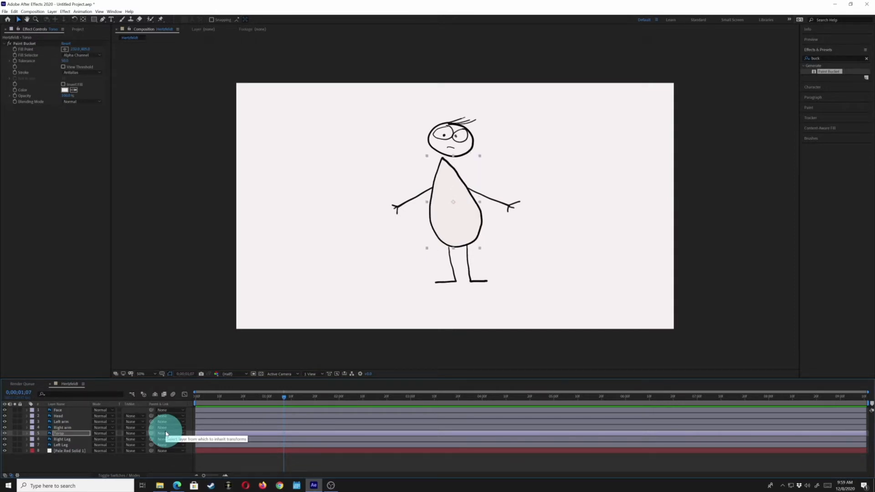
{"action": "key", "text": "shift+KP_Subtract"}
{"action": "key", "text": "shift+KP_Add"}
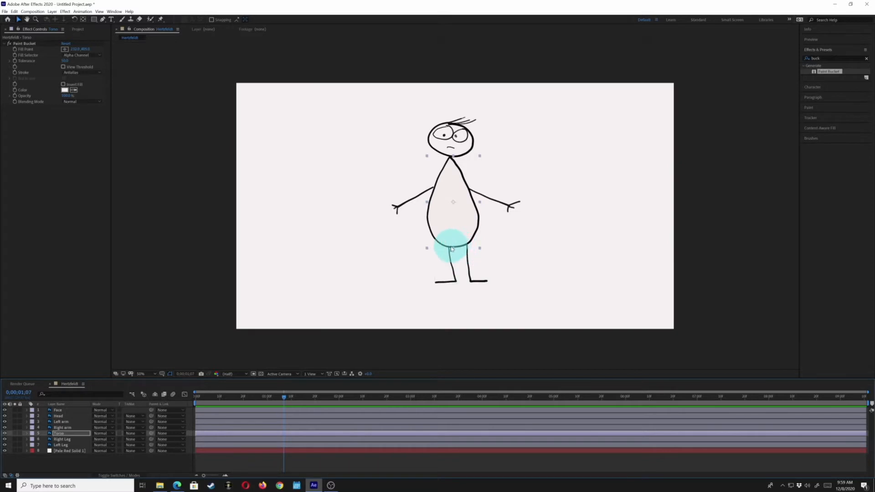
- Move the Head layer's anchor point from its centre to the neck joint and test the head's rotation
{"action": "left_click", "coordinate": [58, 416]}
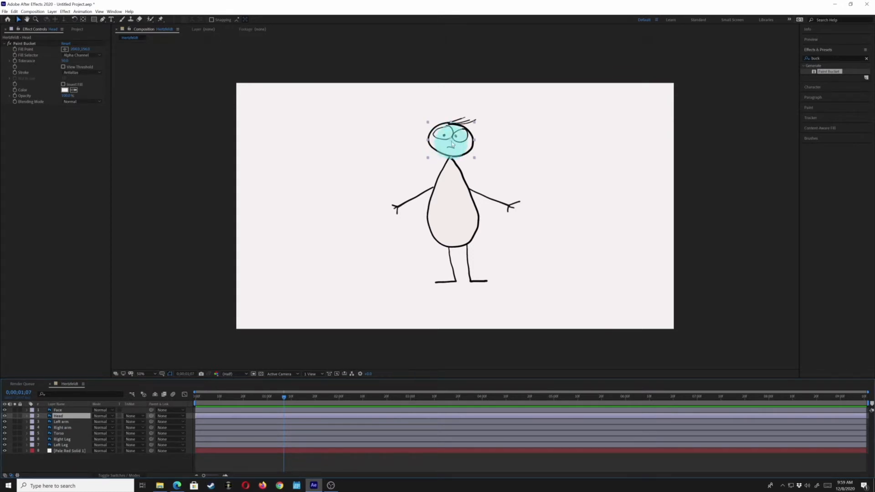
{"action": "key", "text": "y"}
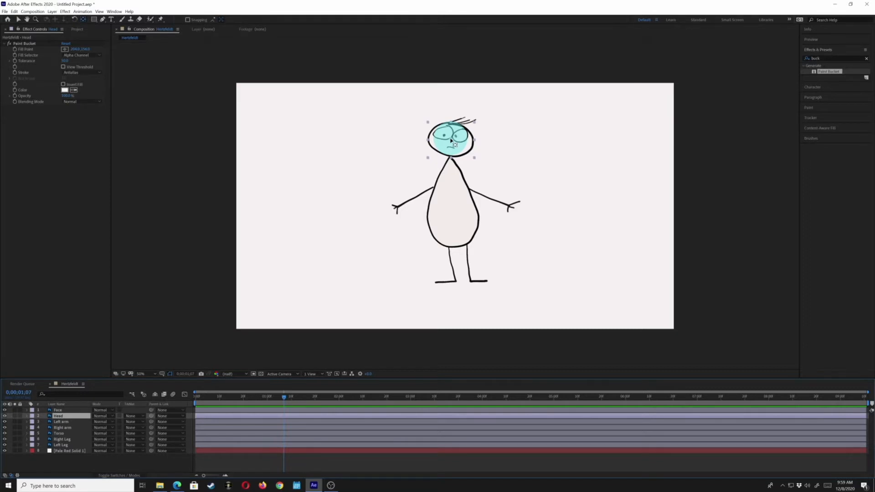
{"action": "left_click_drag", "start_coordinate": [452, 140], "coordinate": [450, 158]}
{"action": "key", "text": "v"}
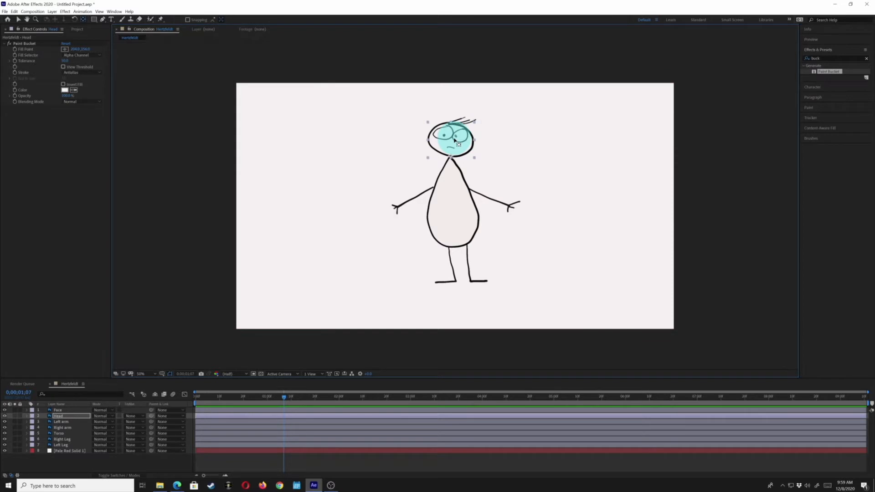
{"action": "left_click_drag", "start_coordinate": [454, 141], "coordinate": [451, 161]}
{"action": "key", "text": "v"}
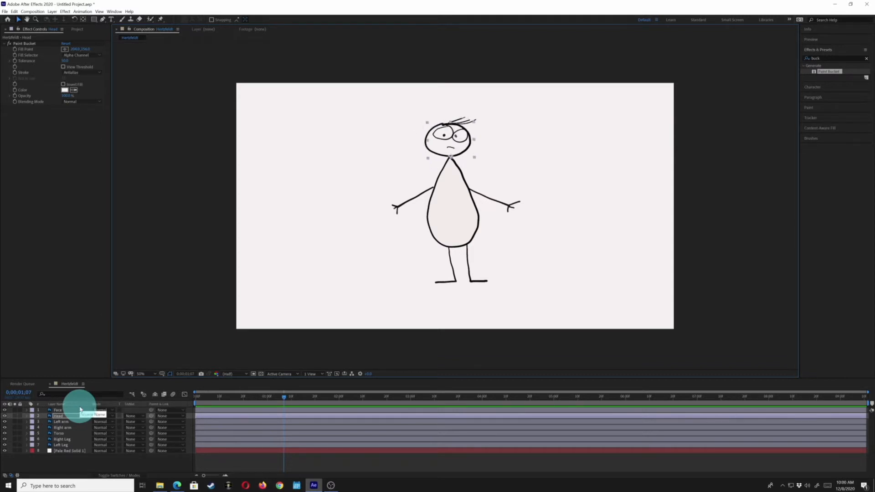
{"action": "key", "text": "Return"}
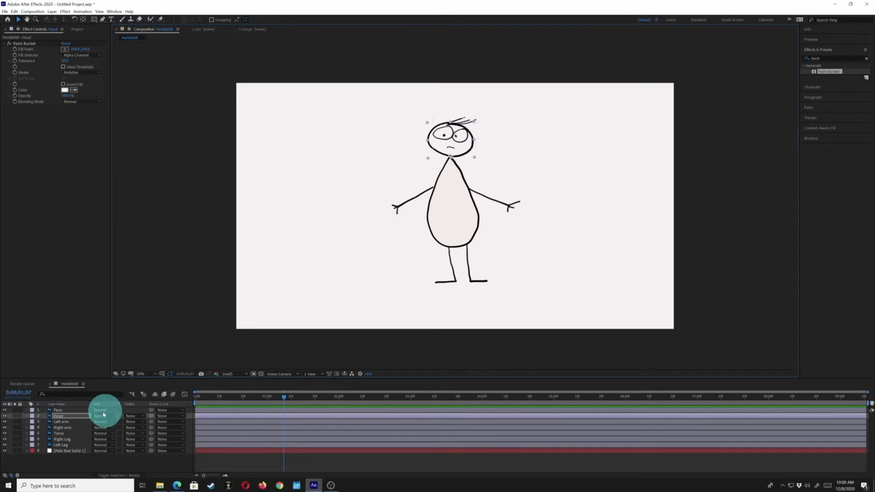
- Parent the Face layer to the Head layer and test the link by nudging the face slightly and tilting the head counterclockwise
{"action": "left_click", "coordinate": [60, 409]}
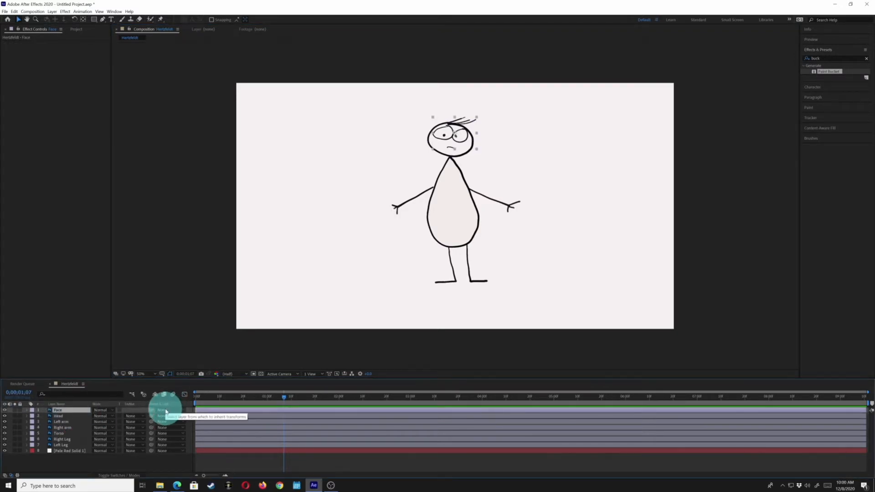
{"action": "left_click_drag", "start_coordinate": [151, 409], "coordinate": [58, 415]}
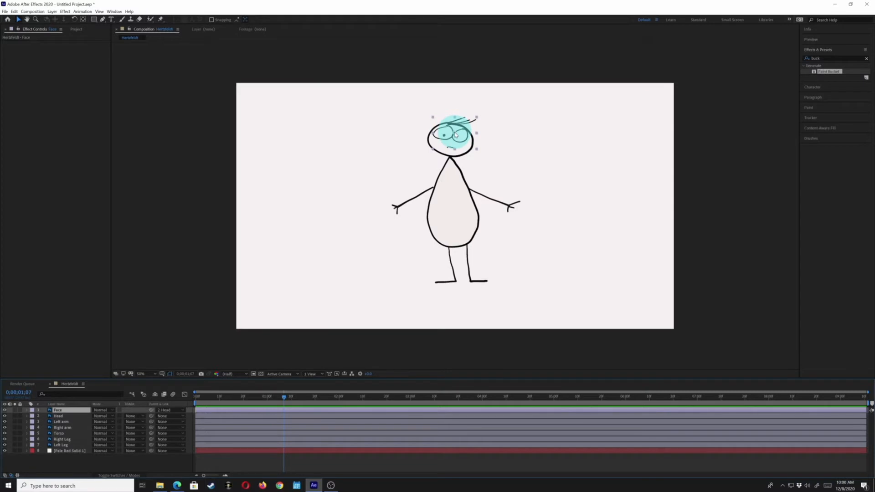
{"action": "left_click_drag", "start_coordinate": [455, 135], "coordinate": [455, 135]}
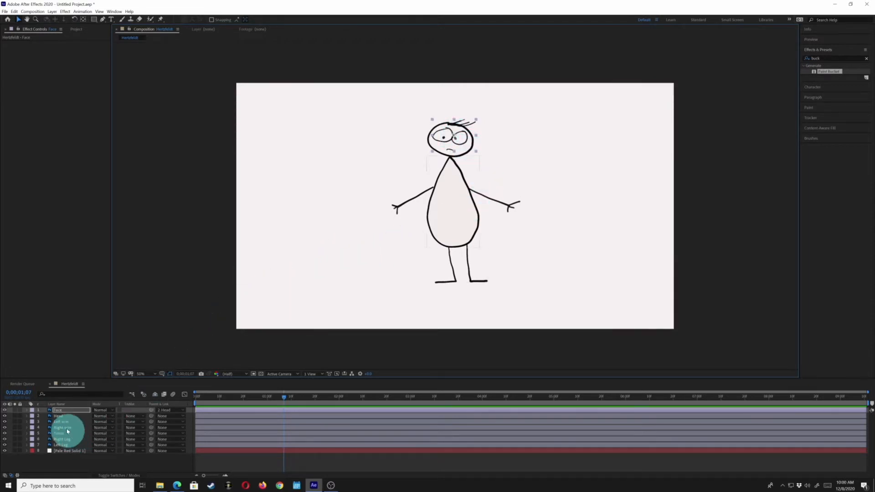
{"action": "left_click", "coordinate": [57, 415]}
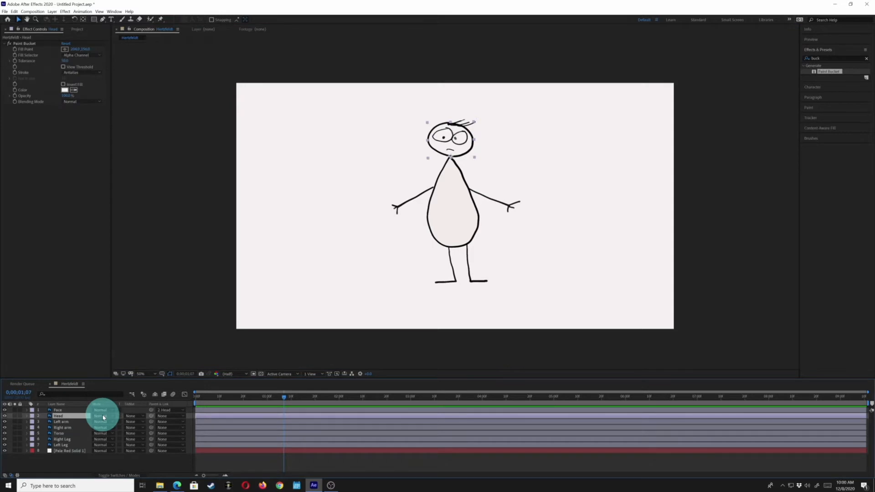
{"action": "key", "text": "Return"}
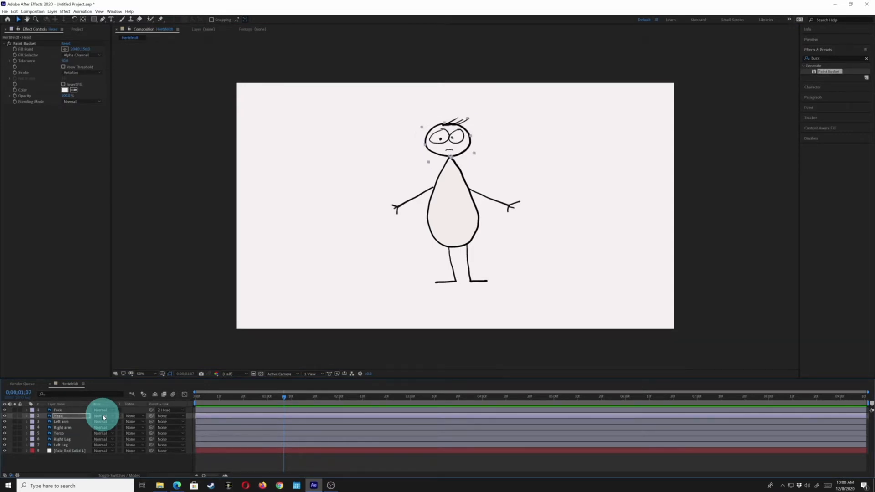
- Move the anchor points of the Left arm and Right arm layers to the shoulders where they meet the torso
{"action": "left_click", "coordinate": [61, 423]}
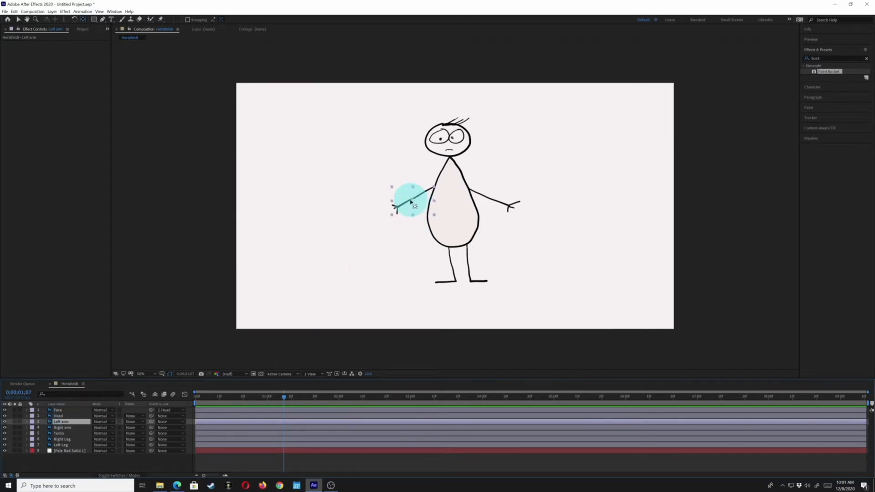
{"action": "left_click", "coordinate": [84, 20]}
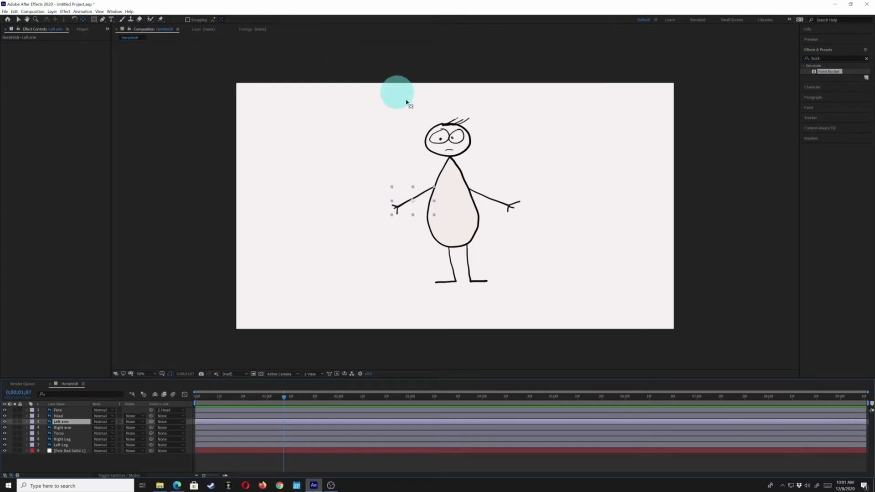
{"action": "left_click", "coordinate": [418, 197]}
{"action": "left_click_drag", "start_coordinate": [418, 198], "coordinate": [432, 187]}
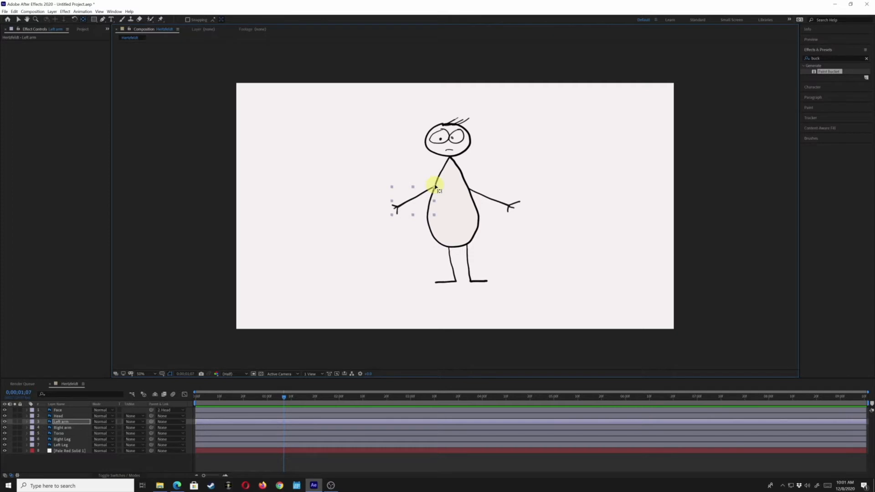
{"action": "left_click", "coordinate": [62, 428]}
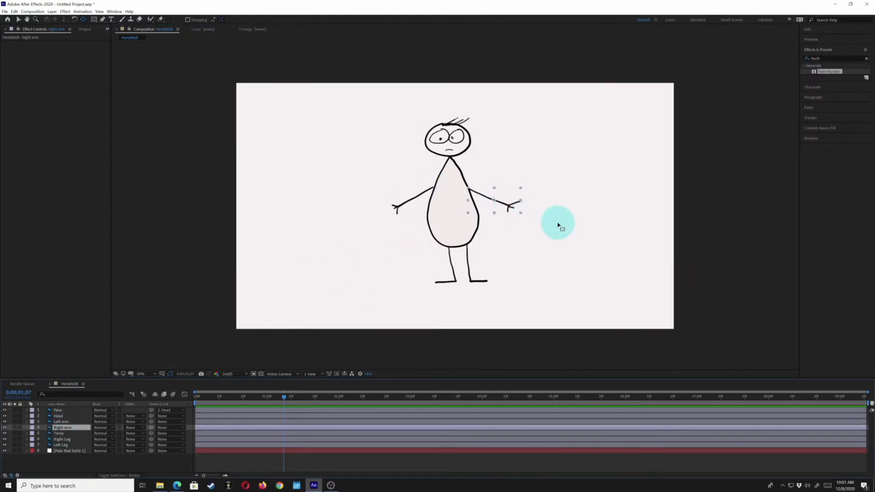
{"action": "left_click_drag", "start_coordinate": [497, 202], "coordinate": [469, 188]}
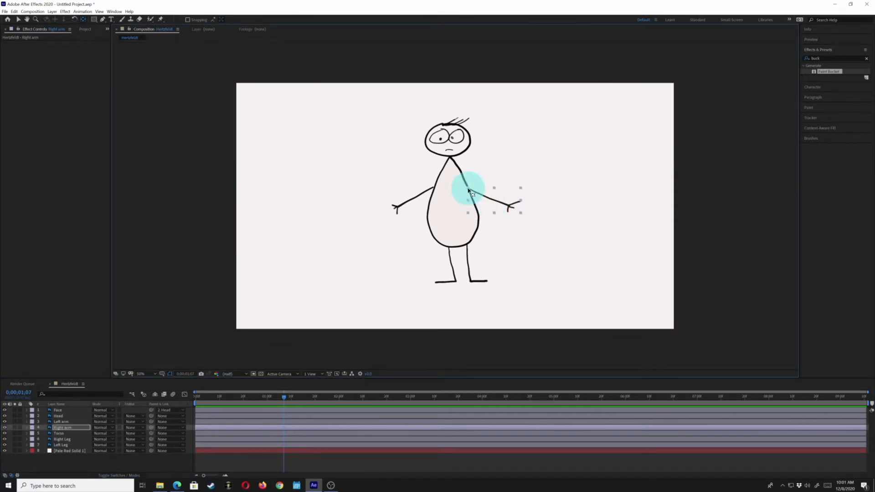
- Move the anchor points of the Right Leg and Left Leg layers to the hips where they meet the torso
{"action": "left_click", "coordinate": [60, 439]}
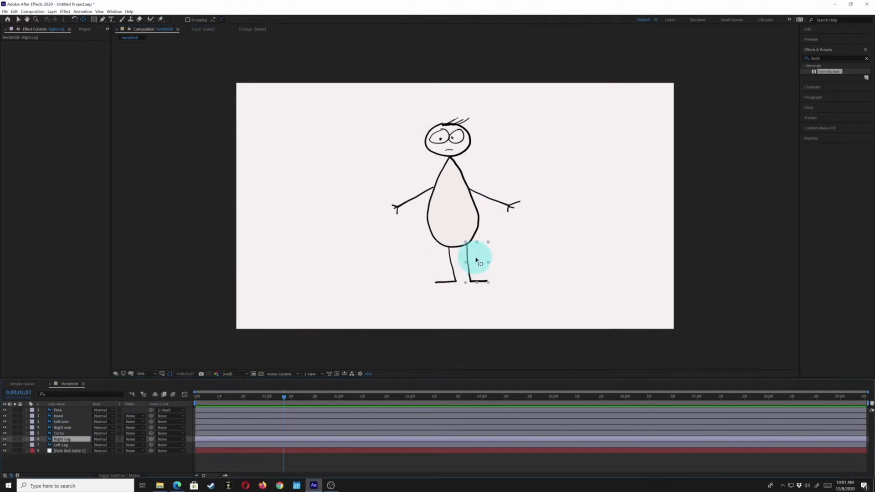
{"action": "left_click_drag", "start_coordinate": [477, 263], "coordinate": [465, 246]}
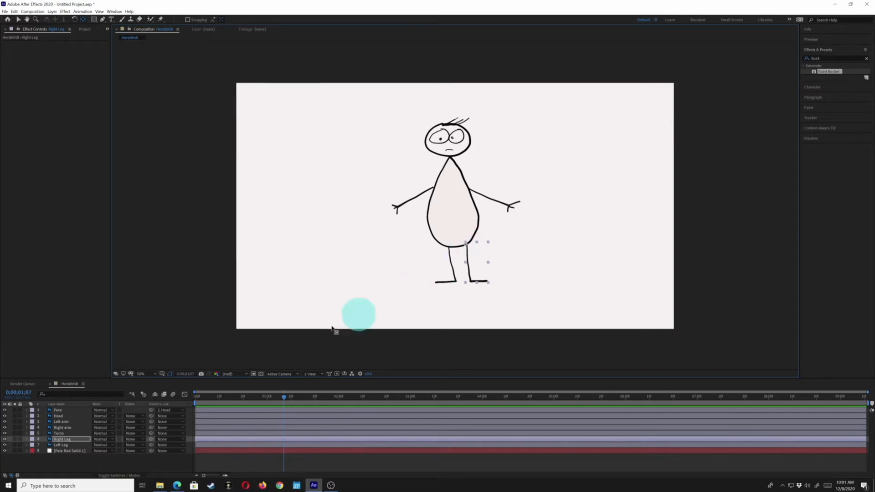
{"action": "left_click", "coordinate": [61, 444]}
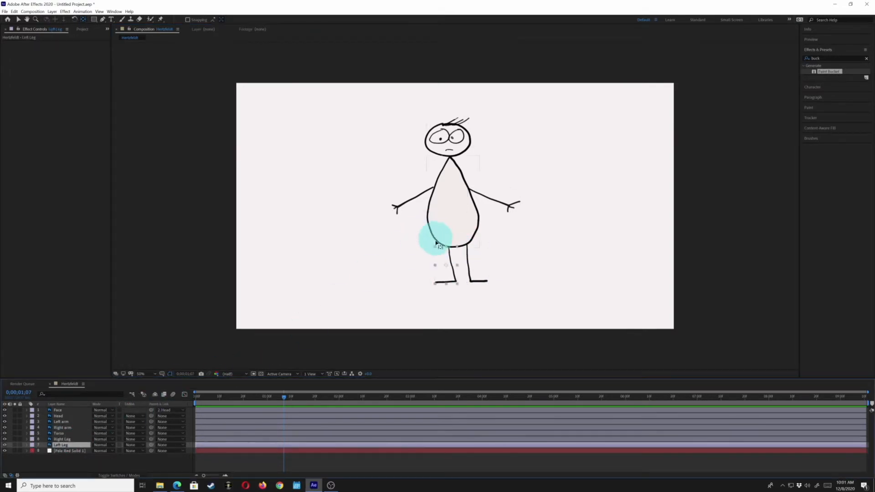
{"action": "left_click_drag", "start_coordinate": [449, 275], "coordinate": [449, 248]}
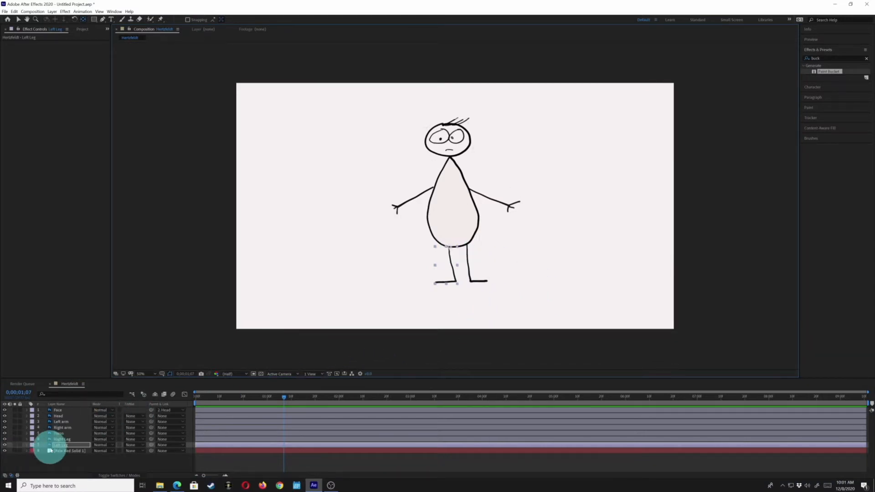
- Test the Left Leg layer's hip pivot by swinging the leg forward and back repeatedly
{"action": "left_click", "coordinate": [51, 445]}
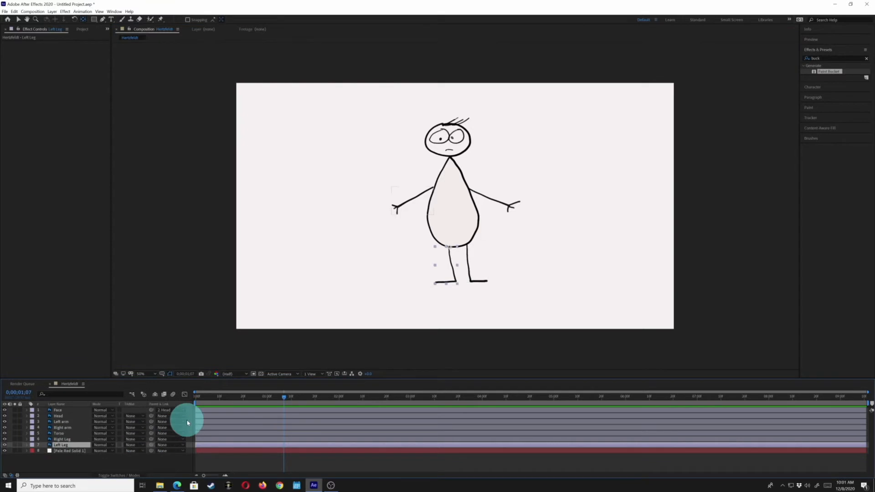
{"action": "key", "text": "shift+KP_Add"}
{"action": "key", "text": "shift+KP_Add"}
{"action": "key", "text": "shift+KP_Add"}
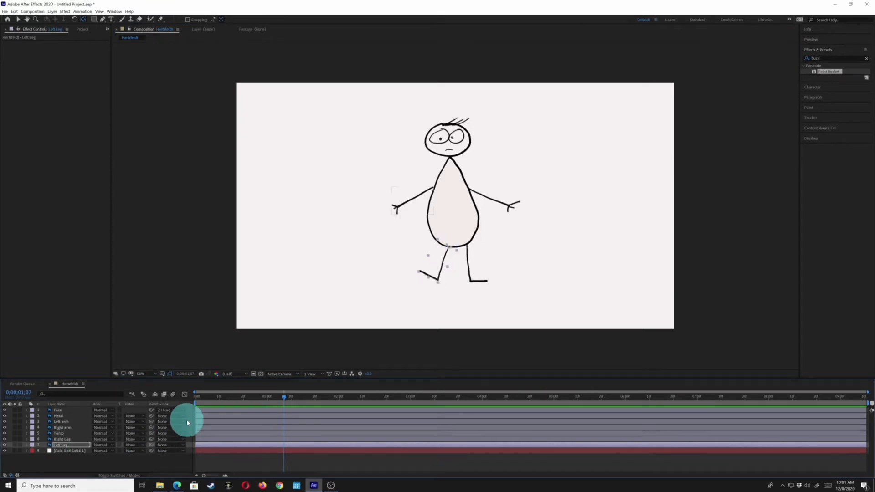
{"action": "key", "text": "shift+KP_Subtract"}
{"action": "key", "text": "shift+KP_Subtract"}
{"action": "key", "text": "shift+KP_Subtract"}
{"action": "key", "text": "shift+KP_Add"}
{"action": "key", "text": "shift+KP_Subtract"}
{"action": "key", "text": "shift+KP_Add"}
{"action": "key", "text": "shift+KP_Subtract"}
{"action": "key", "text": "shift+KP_Add"}
{"action": "key", "text": "shift+KP_Subtract"}
{"action": "key", "text": "shift+KP_Add"}
{"action": "key", "text": "shift+KP_Subtract"}
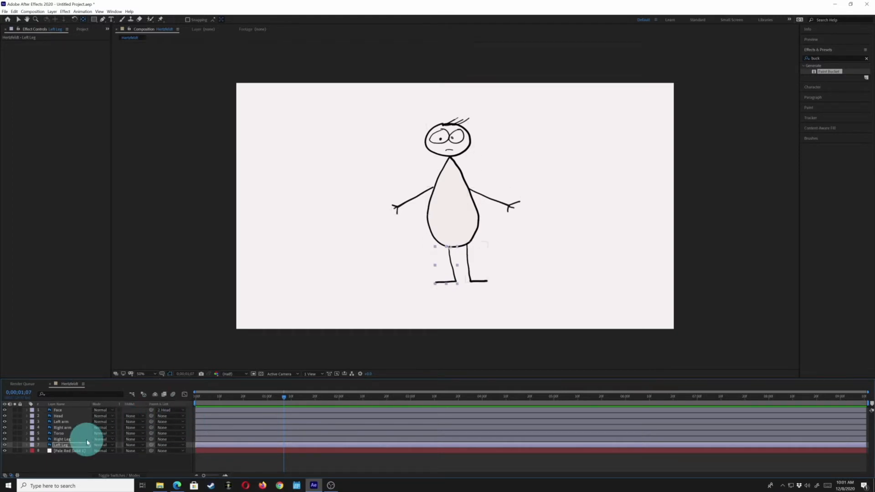
- Reveal the Left Leg layer's Rotation property and rotate the leg slightly clockwise
{"action": "key", "text": "r"}
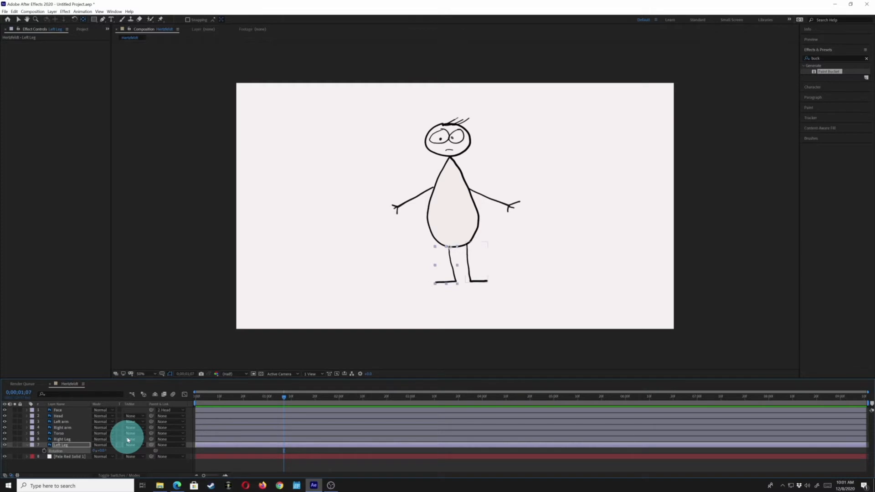
{"action": "key", "text": "shift+KP_Add"}
{"action": "key", "text": "shift+KP_Add"}
{"action": "key", "text": "shift+KP_Subtract"}
{"action": "key", "text": "ctrl+z"}
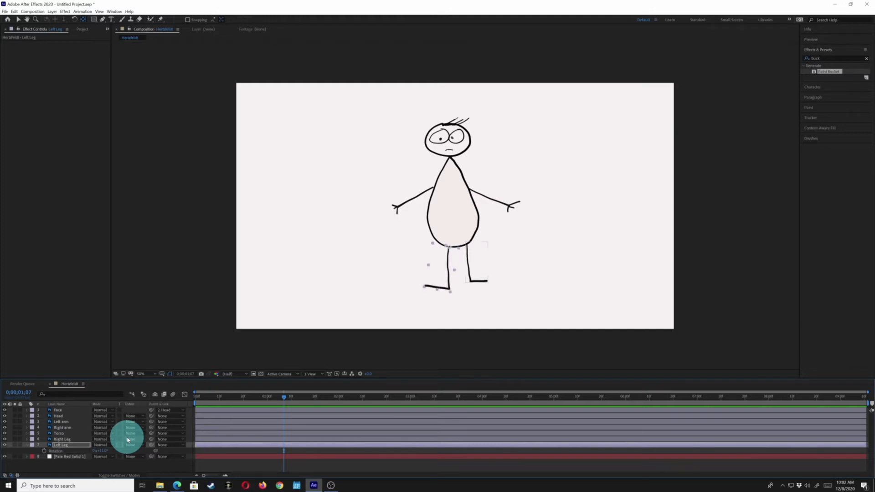
- Test scaling the Left Leg layer from its hip by enlarging and shrinking it several times, ending near its original size
{"action": "key", "text": "ctrl+shift+KP_Add"}
{"action": "key", "text": "ctrl+shift+KP_Add"}
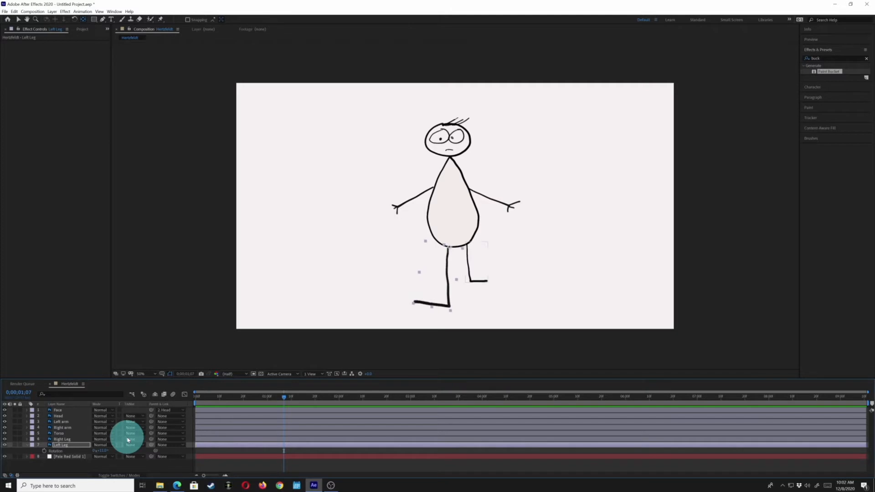
{"action": "key", "text": "ctrl+shift+KP_Subtract"}
{"action": "key", "text": "ctrl+shift+KP_Subtract"}
{"action": "key", "text": "ctrl+shift+KP_Subtract"}
{"action": "key", "text": "ctrl+shift+KP_Subtract"}
{"action": "key", "text": "ctrl+shift+KP_Subtract"}
{"action": "key", "text": "ctrl+shift+KP_Subtract"}
{"action": "key", "text": "ctrl+shift+KP_Subtract"}
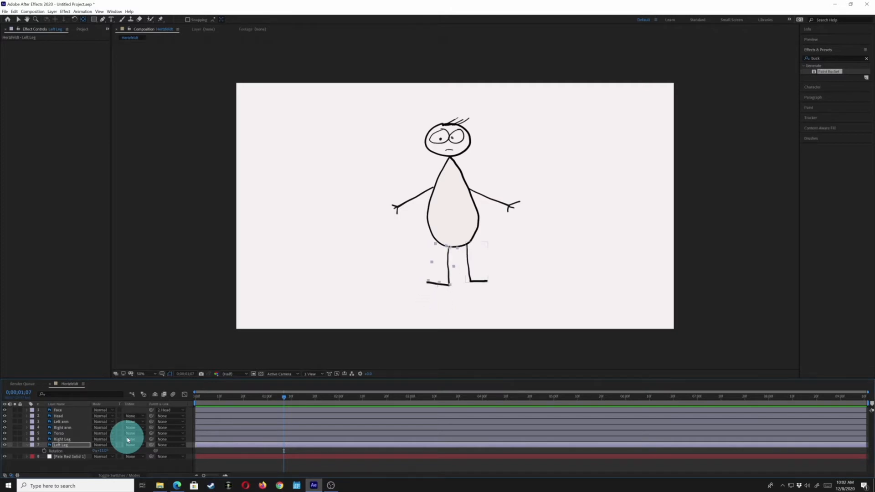
{"action": "key", "text": "ctrl+shift+KP_Add"}
{"action": "key", "text": "ctrl+shift+KP_Add"}
{"action": "key", "text": "ctrl+shift+KP_Add"}
{"action": "key", "text": "ctrl+shift+KP_Add"}
{"action": "key", "text": "ctrl+shift+KP_Add"}
{"action": "key", "text": "ctrl+shift+KP_Add"}
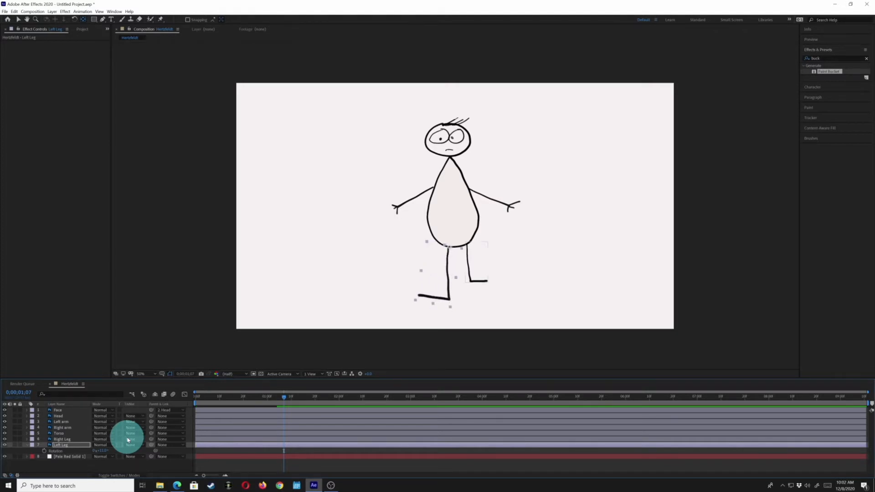
{"action": "key", "text": "ctrl+shift+KP_Subtract"}
{"action": "key", "text": "ctrl+shift+KP_Subtract"}
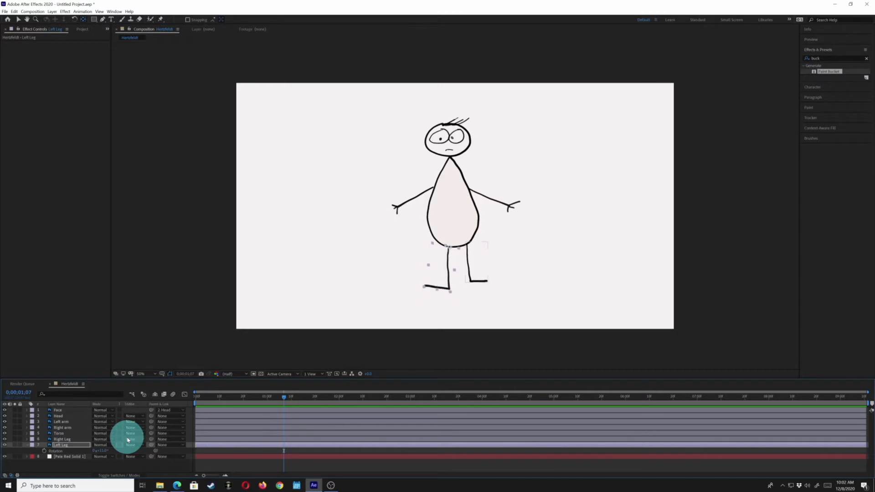
{"action": "key", "text": "ctrl+shift+KP_Add"}
{"action": "key", "text": "ctrl+shift+KP_Add"}
{"action": "key", "text": "ctrl+shift+KP_Add"}
{"action": "key", "text": "ctrl+shift+KP_Add"}
{"action": "key", "text": "ctrl+shift+KP_Subtract"}
{"action": "key", "text": "ctrl+shift+KP_Subtract"}
{"action": "key", "text": "ctrl+shift+KP_Subtract"}
{"action": "key", "text": "ctrl+shift+KP_Subtract"}
{"action": "key", "text": "ctrl+shift+KP_Subtract"}
{"action": "key", "text": "ctrl+shift+KP_Subtract"}
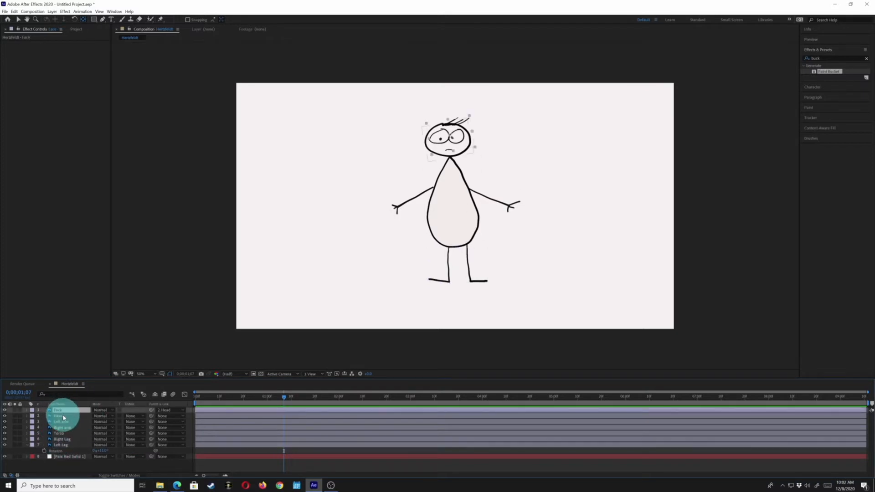
- Reveal the Left arm layer's Rotation property and set its first keyframe at 0;00;00;00
{"action": "left_click", "coordinate": [58, 416]}
{"action": "left_click", "coordinate": [209, 397]}
{"action": "key", "text": "Home"}
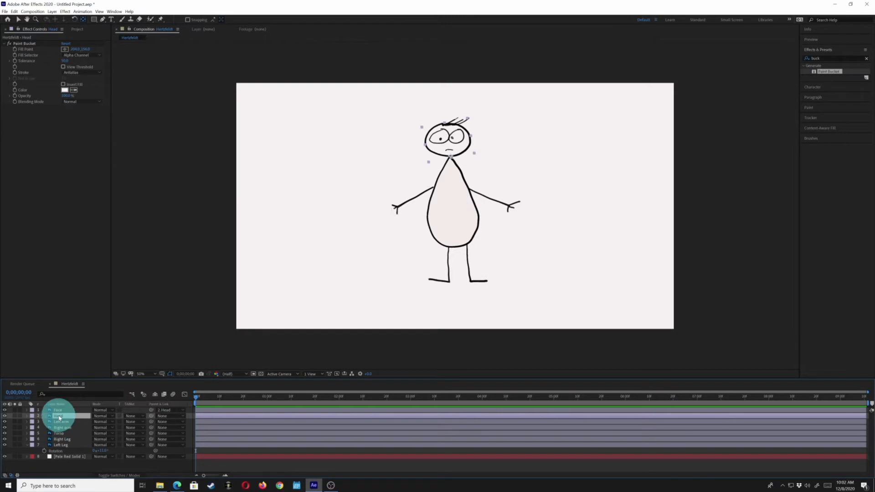
{"action": "left_click", "coordinate": [62, 423]}
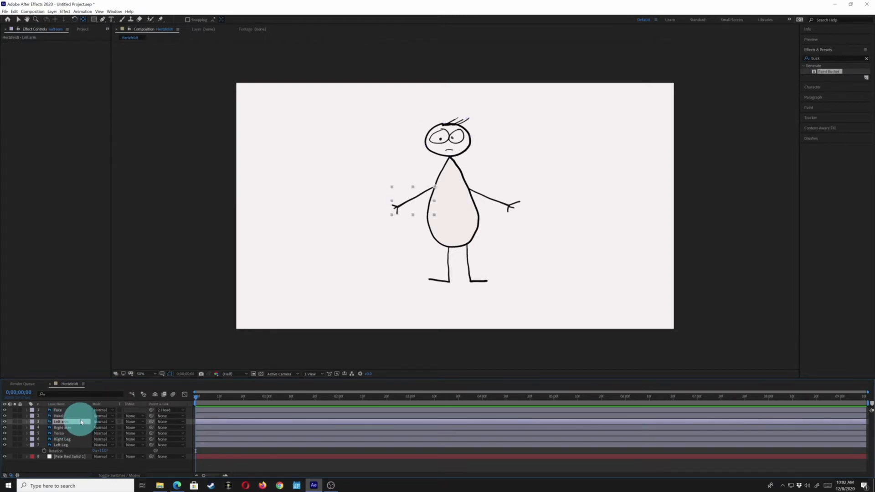
{"action": "key", "text": "r"}
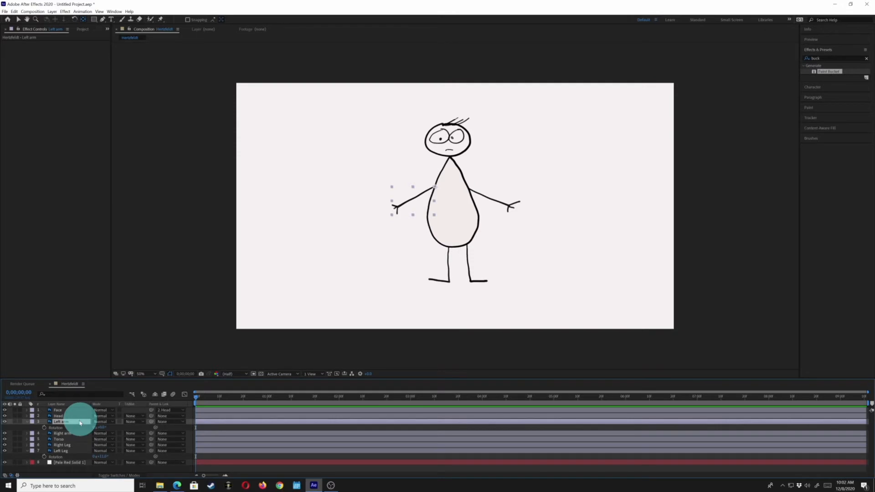
{"action": "left_click", "coordinate": [44, 428]}
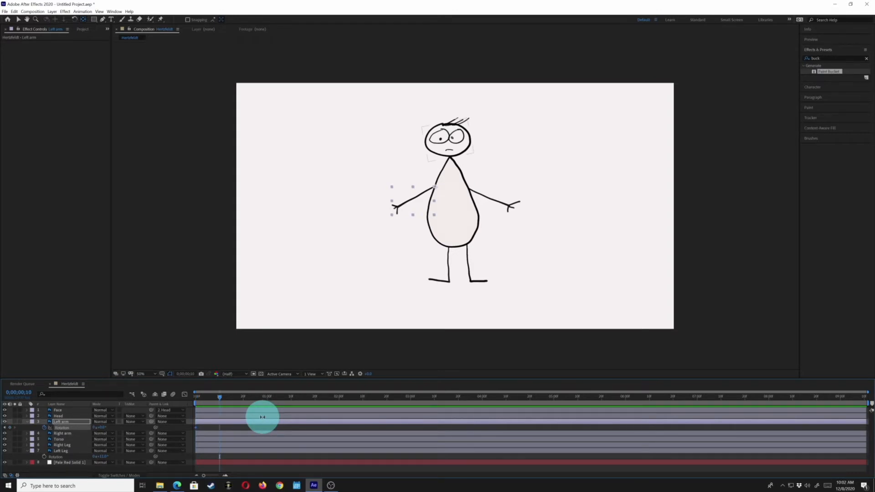
- Raise the Left arm layer to a rotation of about 70° at 0;00;00;10
{"action": "key", "text": "shift+KP_Add"}
{"action": "key", "text": "shift+KP_Add"}
{"action": "key", "text": "shift+KP_Add"}
{"action": "key", "text": "shift+KP_Add"}
{"action": "key", "text": "shift+KP_Add"}
{"action": "key", "text": "shift+KP_Add"}
{"action": "key", "text": "shift+KP_Add"}
{"action": "key", "text": "shift+KP_Subtract"}
{"action": "key", "text": "shift+KP_Add"}
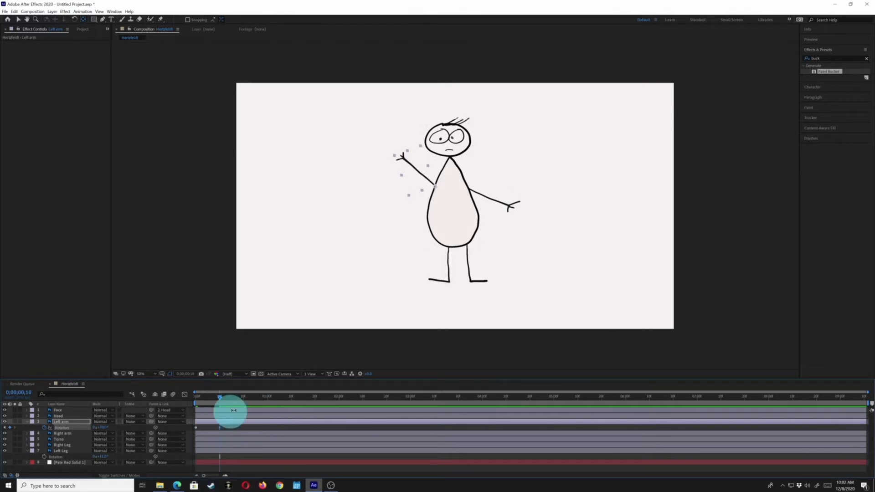
- Lower the Left arm layer partway at 0;00;00;20 to add another rotation keyframe
{"action": "key", "text": "shift+Page_Down"}
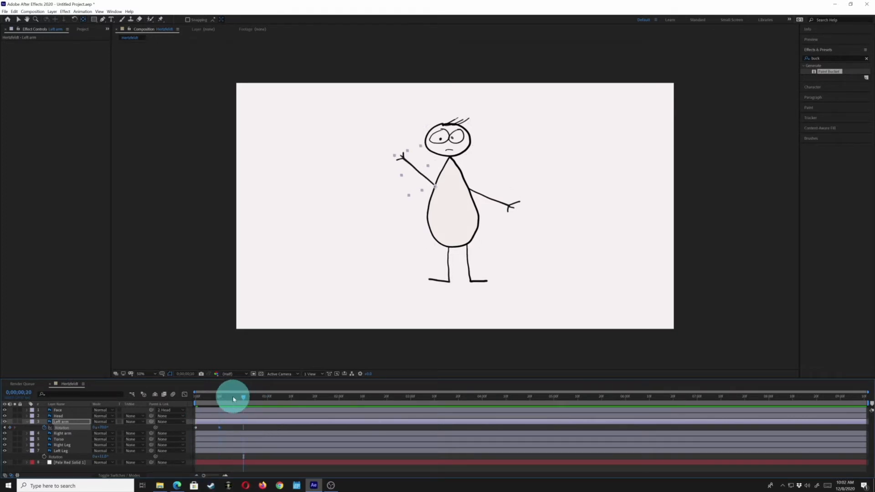
{"action": "key", "text": "shift+KP_Subtract"}
{"action": "key", "text": "shift+KP_Subtract"}
{"action": "key", "text": "shift+KP_Subtract"}
{"action": "key", "text": "shift+KP_Subtract"}
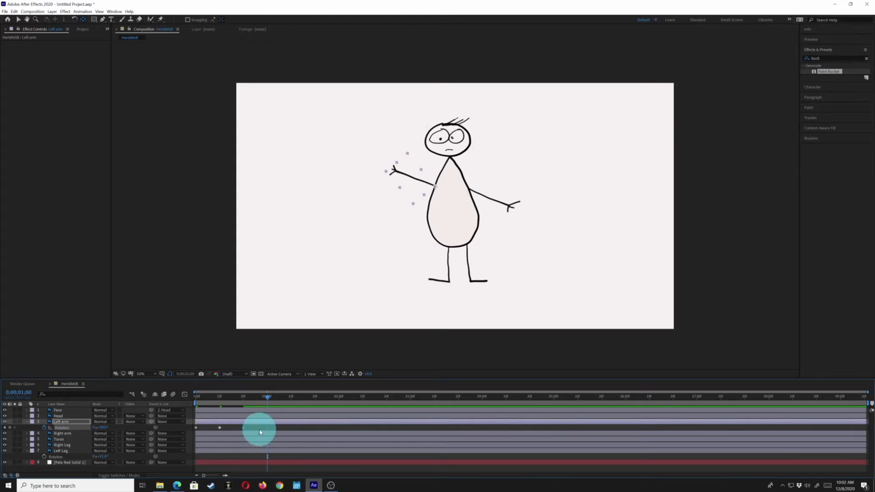
- Add Left arm rotation keyframes lowering it slightly at 0;00;01;02 and raising it at 0;00;01;12, and preview the wave
{"action": "left_click", "coordinate": [272, 396]}
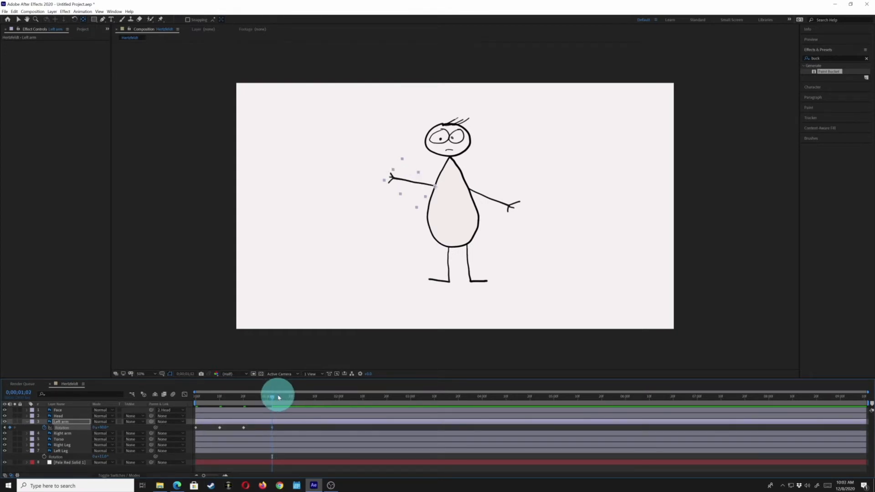
{"action": "key", "text": "shift+KP_Add"}
{"action": "key", "text": "shift+KP_Add"}
{"action": "key", "text": "space"}
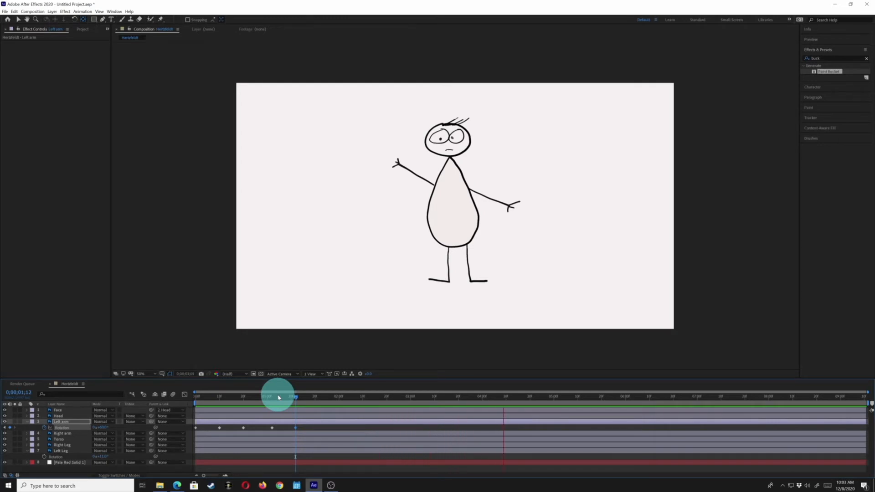
{"action": "key", "text": "space"}
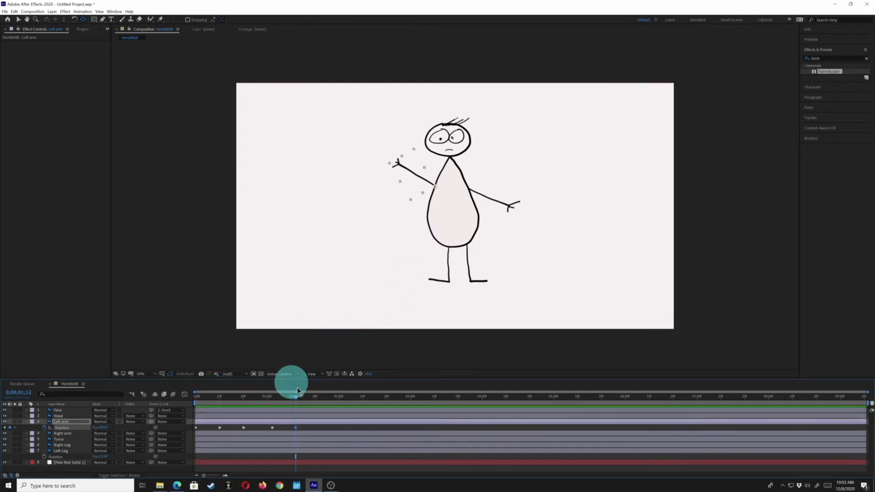
- Animate the Right arm layer's rotation from lowered at 0;00;00;00 to raised at 0;00;00;20 and preview the motion
{"action": "left_click", "coordinate": [201, 392]}
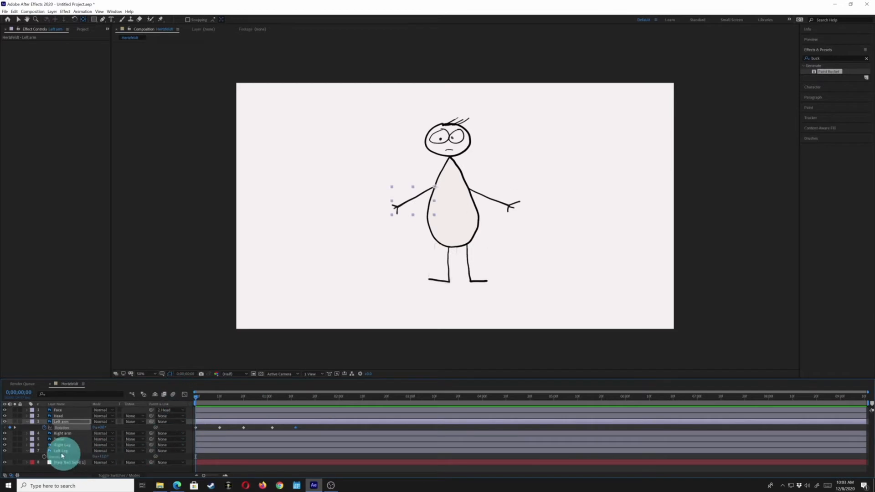
{"action": "left_click", "coordinate": [57, 434]}
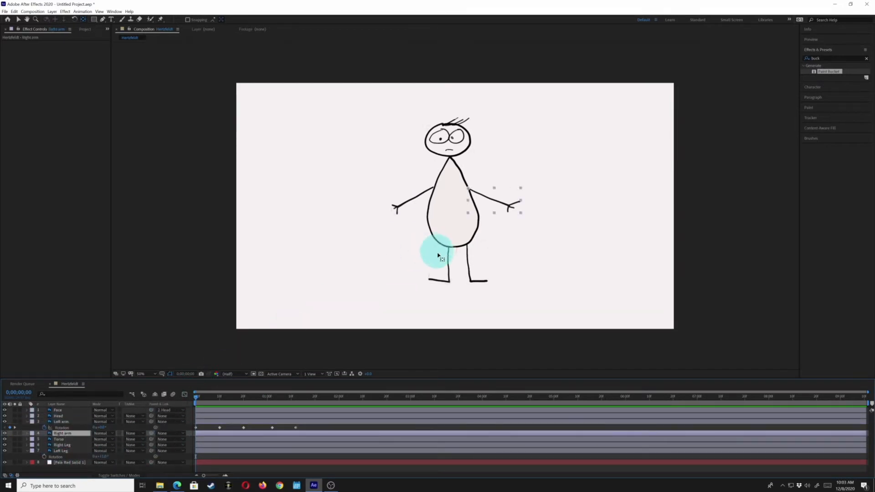
{"action": "key", "text": "KP_Subtract"}
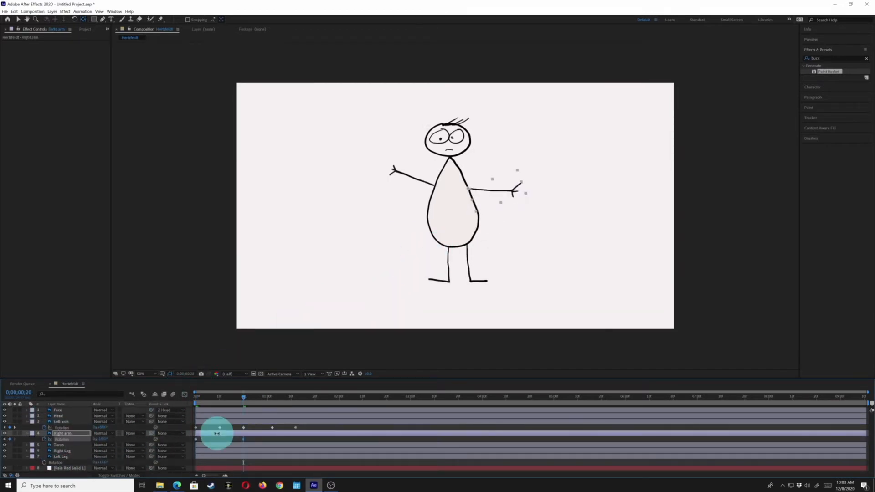
{"action": "key", "text": "space"}
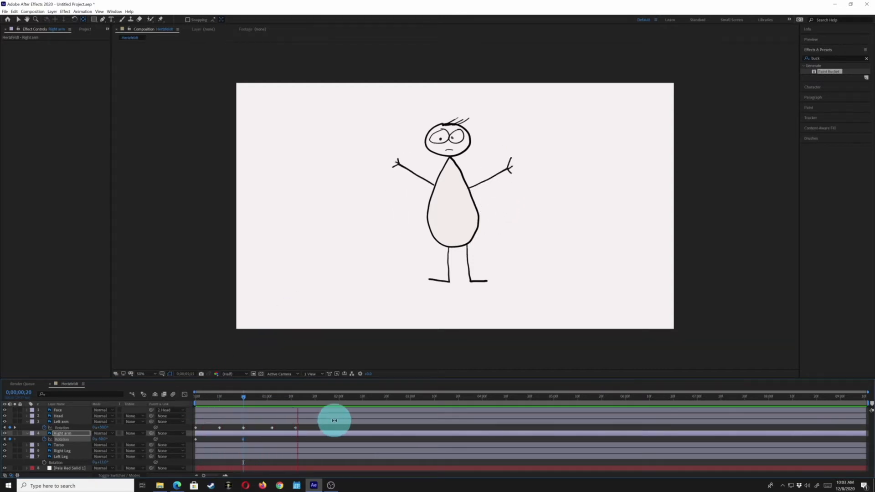
- Apply Easy Ease to all Left arm rotation keyframes after the first one and preview the smoothed motion
{"action": "left_click_drag", "start_coordinate": [309, 426], "coordinate": [210, 430]}
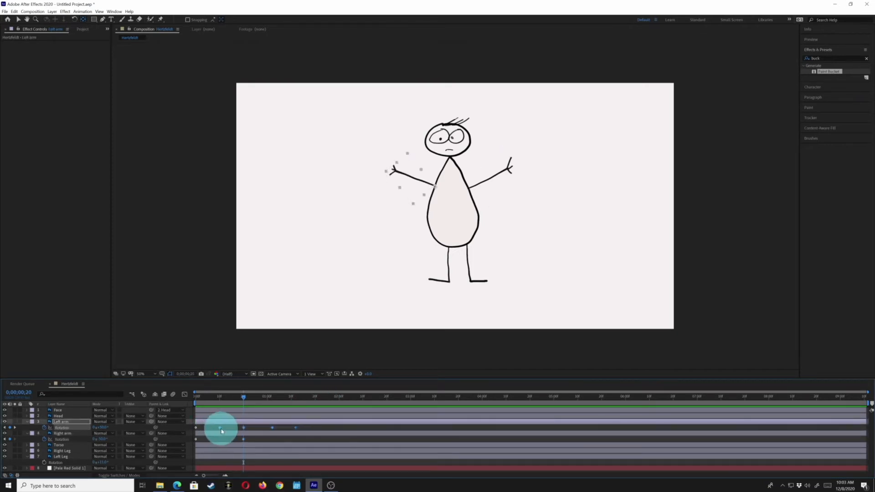
{"action": "key", "text": "F9"}
{"action": "key", "text": "space"}
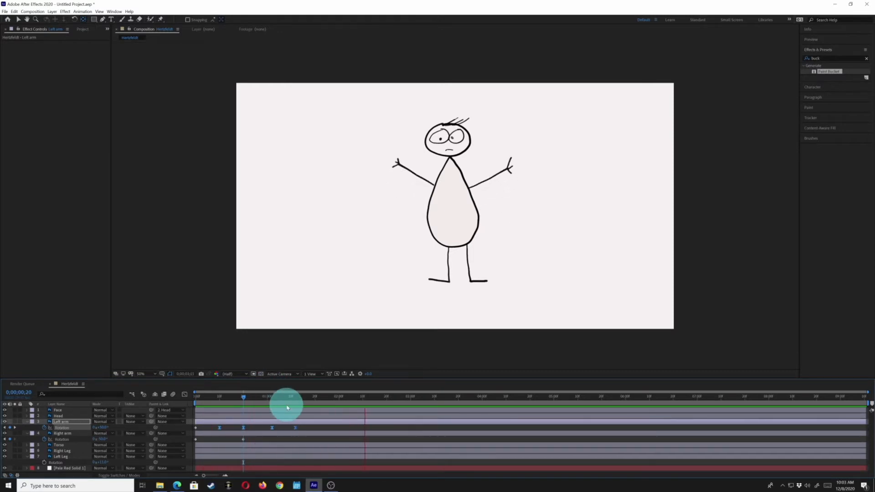
{"action": "key", "text": "space"}
{"action": "left_click_drag", "start_coordinate": [287, 408], "coordinate": [453, 397]}
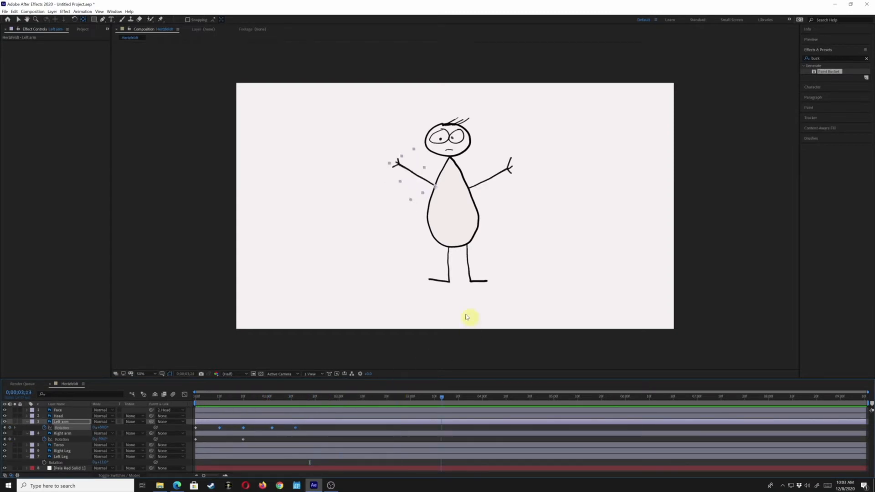
{"action": "left_click", "coordinate": [444, 121]}
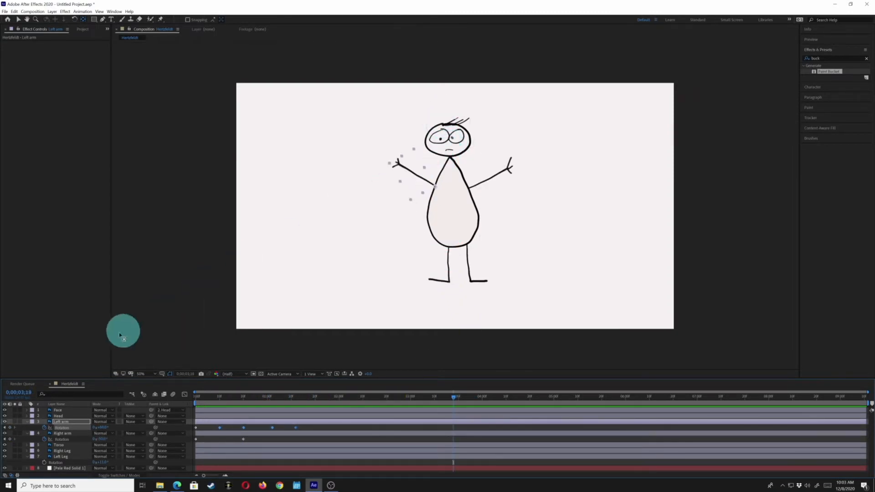
- Animate the Head layer's rotation from a counterclockwise tilt at 0;00;00;00 to a slight clockwise tilt at 0;00;00;20
{"action": "left_click_drag", "start_coordinate": [226, 395], "coordinate": [173, 400]}
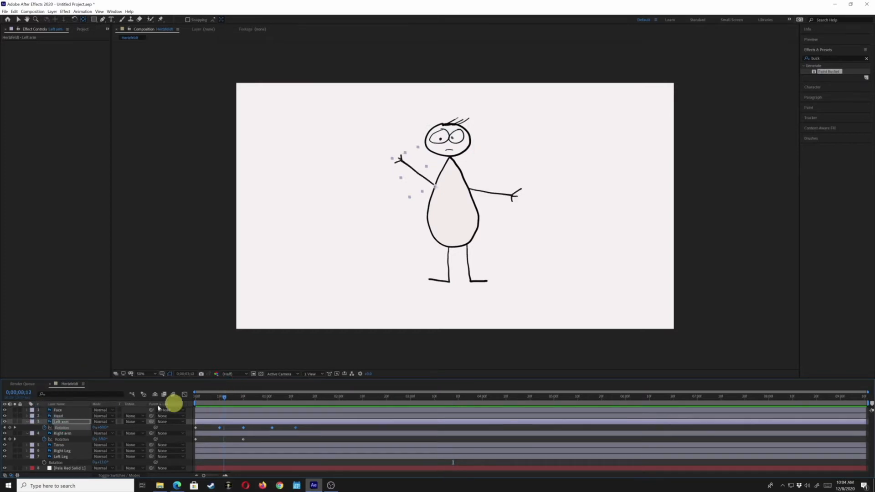
{"action": "left_click", "coordinate": [57, 416]}
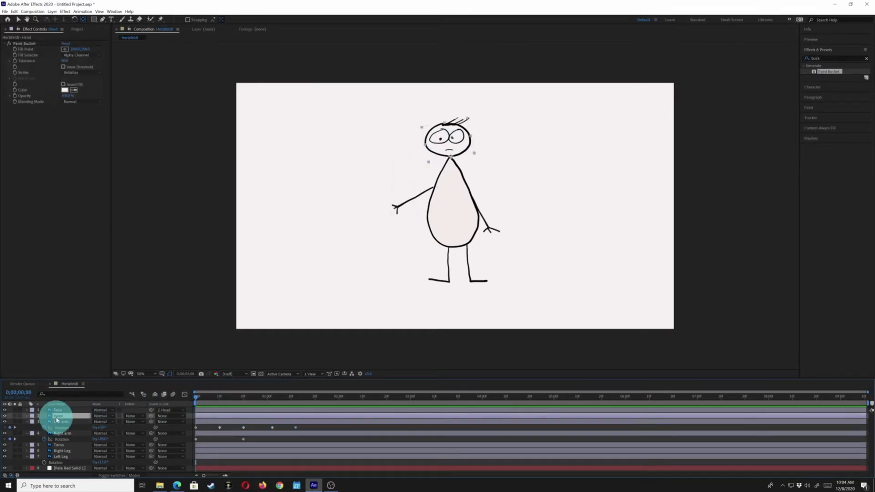
{"action": "key", "text": "shift+KP_Subtract"}
{"action": "key", "text": "shift+KP_Subtract"}
{"action": "key", "text": "shift+KP_Subtract"}
{"action": "key", "text": "r"}
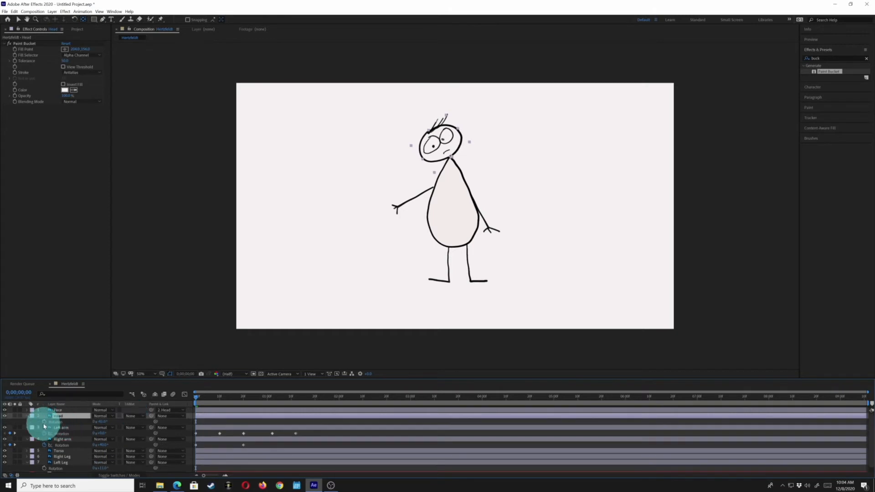
{"action": "left_click", "coordinate": [44, 422]}
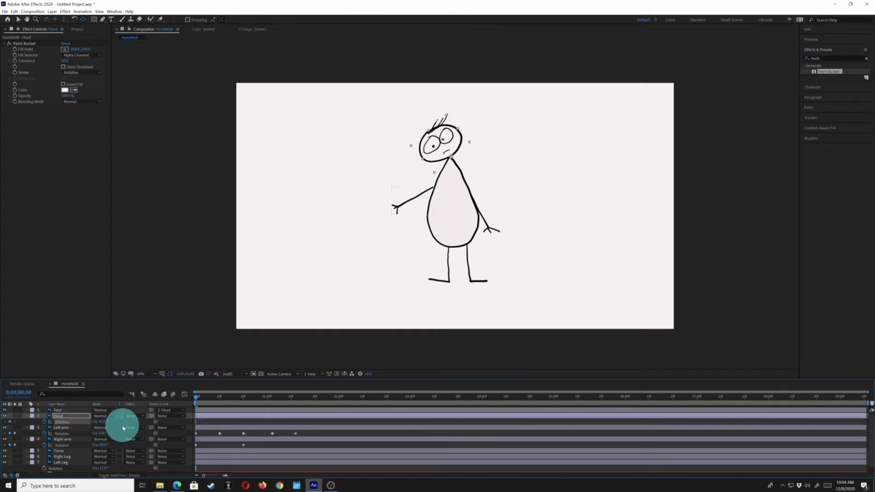
{"action": "key", "text": "space"}
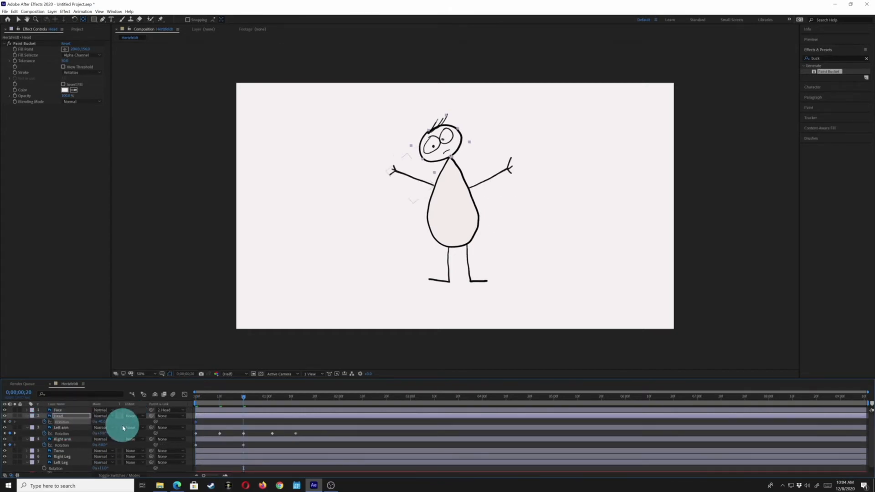
- Duplicate the last two Left arm rotation keyframes at 0;00;01;24 to extend the wave, and preview the motion
{"action": "left_click", "coordinate": [269, 429]}
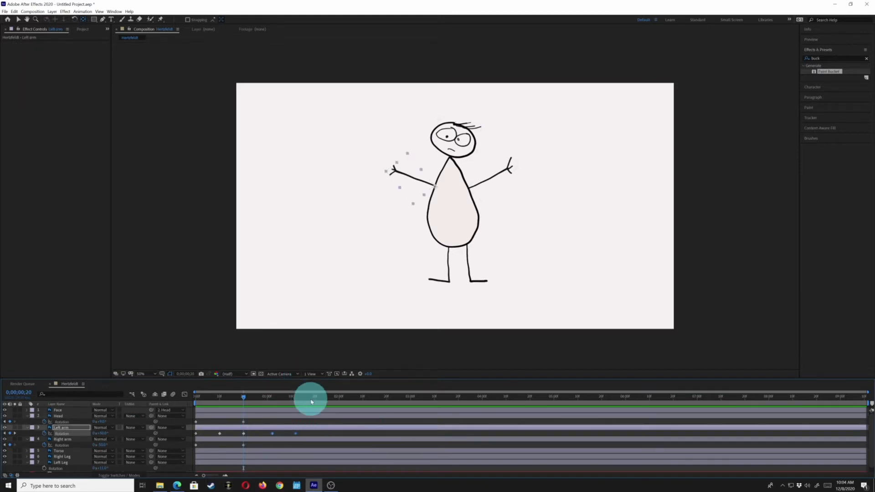
{"action": "left_click", "coordinate": [322, 399]}
{"action": "left_click_drag", "start_coordinate": [325, 402], "coordinate": [325, 402]}
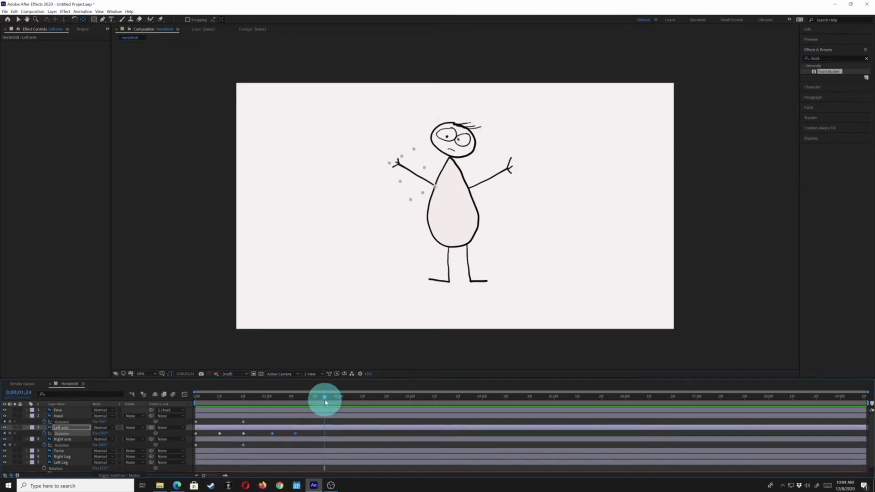
{"action": "key", "text": "ctrl+v"}
{"action": "key", "text": "space"}
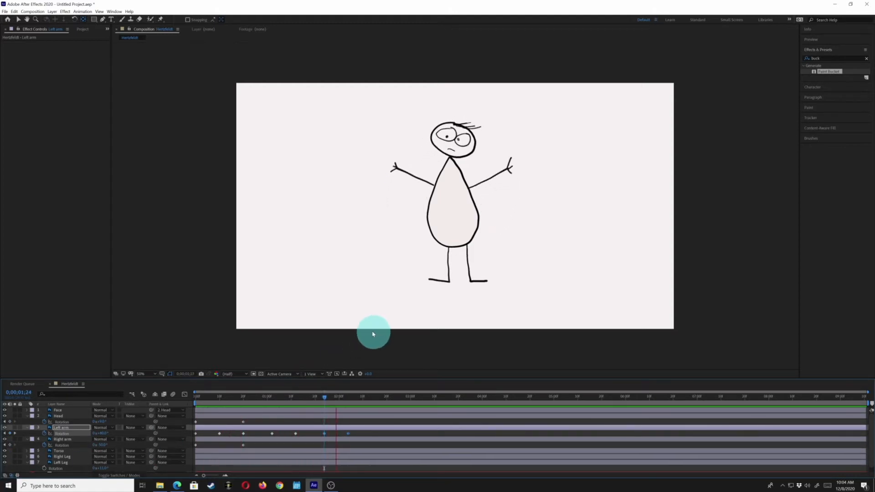
{"action": "left_click", "coordinate": [395, 215]}
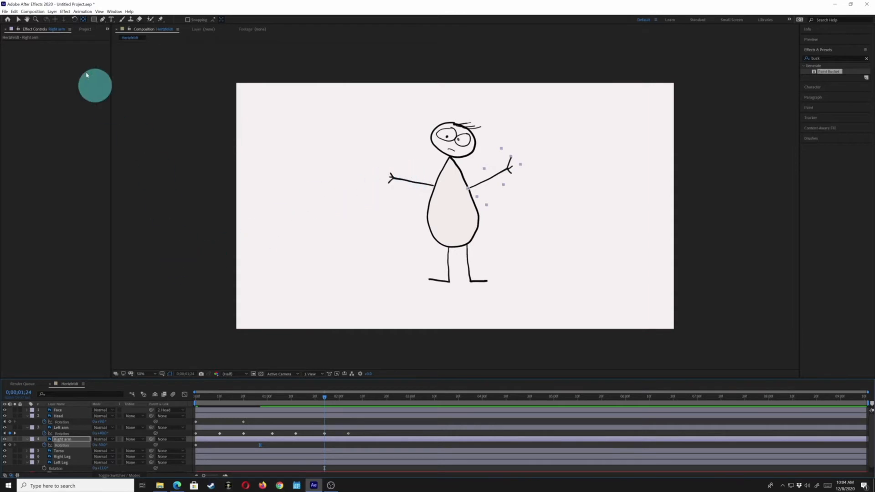
- At 0;00;00;00, place Puppet Position pins on the left arm at the wrist, hand, elbow and shoulder
{"action": "left_click", "coordinate": [19, 22]}
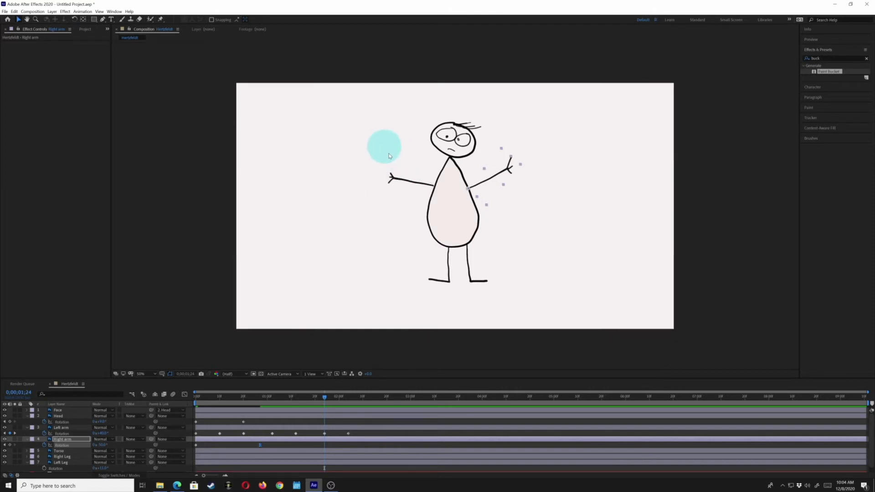
{"action": "left_click", "coordinate": [199, 397]}
{"action": "mouse_move", "coordinate": [220, 399]}
{"action": "left_mouse_down"}
{"action": "mouse_move", "coordinate": [211, 397]}
{"action": "mouse_move", "coordinate": [220, 399]}
{"action": "left_mouse_up"}
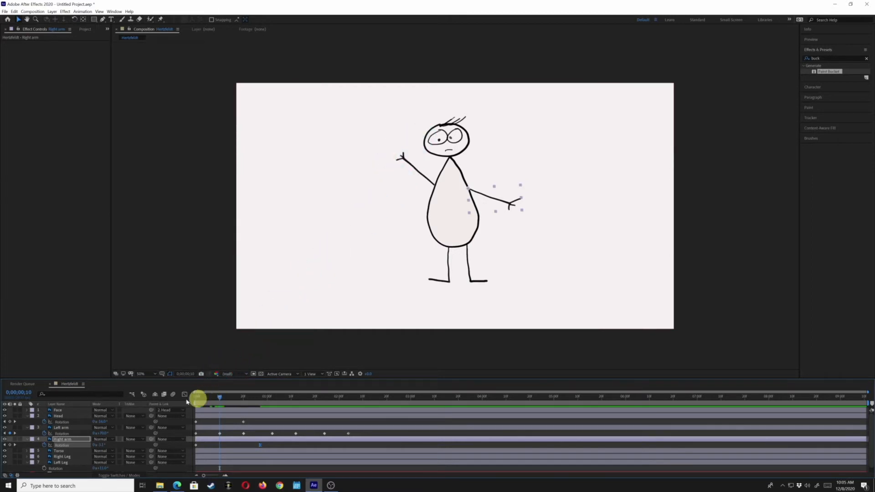
{"action": "left_click", "coordinate": [196, 399]}
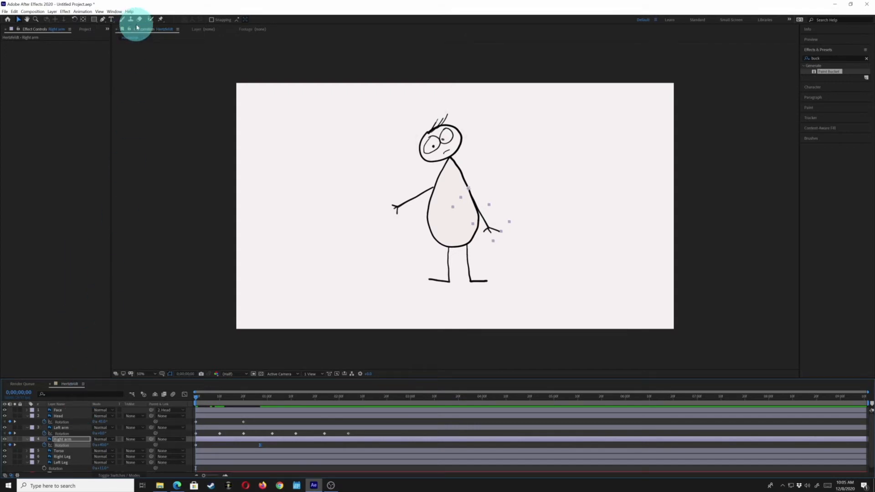
{"action": "left_click", "coordinate": [160, 20]}
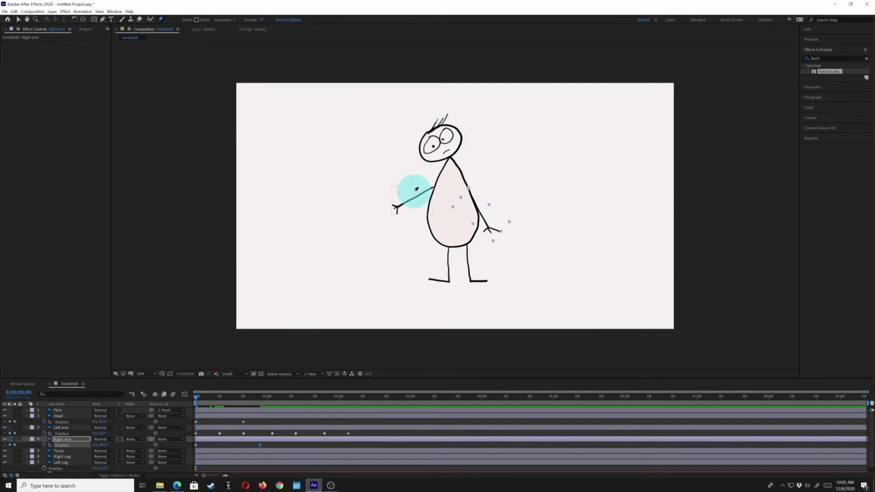
{"action": "key", "text": "period"}
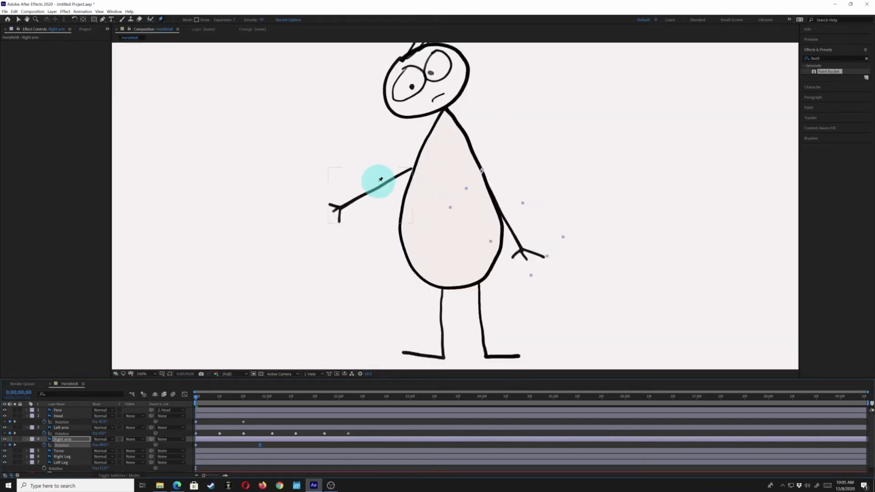
{"action": "left_click", "coordinate": [346, 203]}
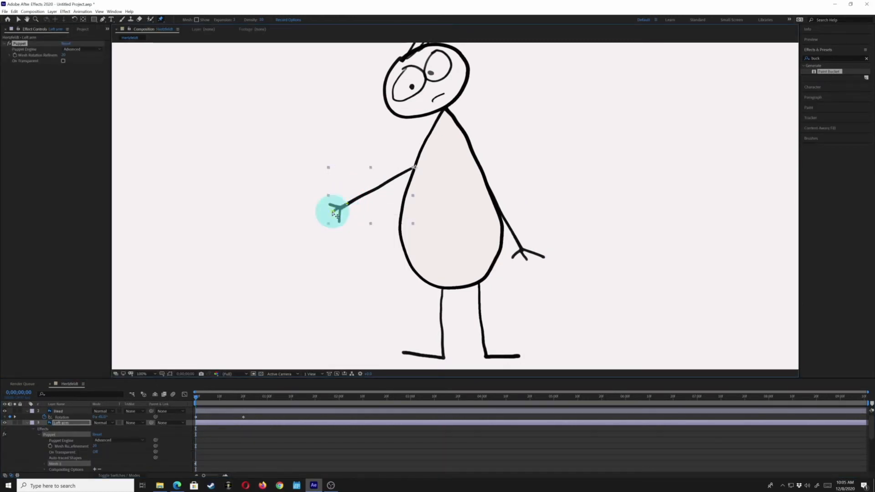
{"action": "left_click_drag", "start_coordinate": [333, 214], "coordinate": [331, 210]}
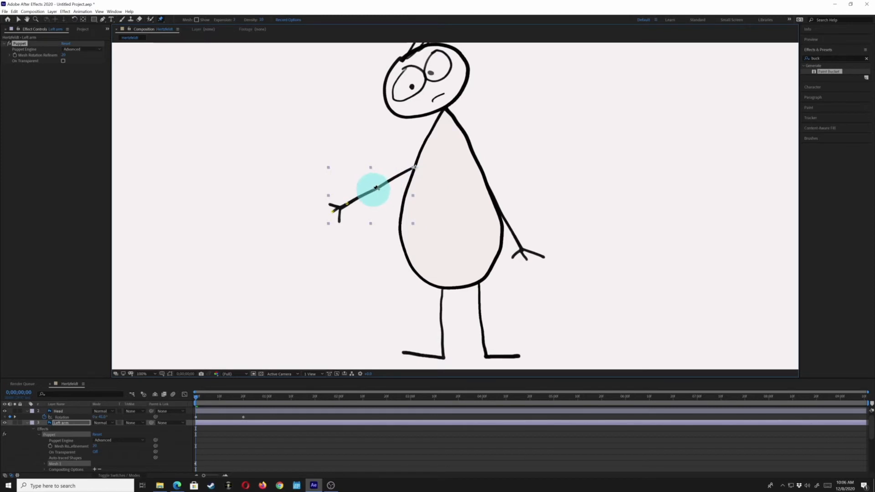
{"action": "left_click", "coordinate": [375, 187]}
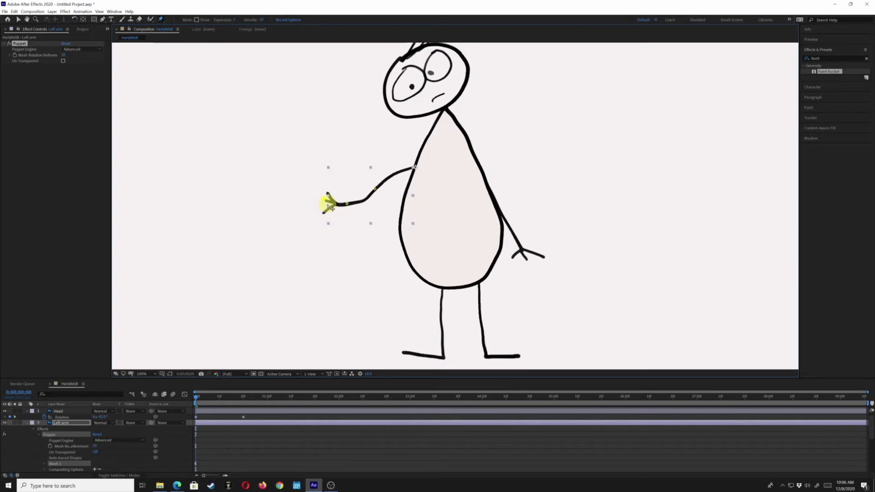
{"action": "left_click", "coordinate": [358, 200]}
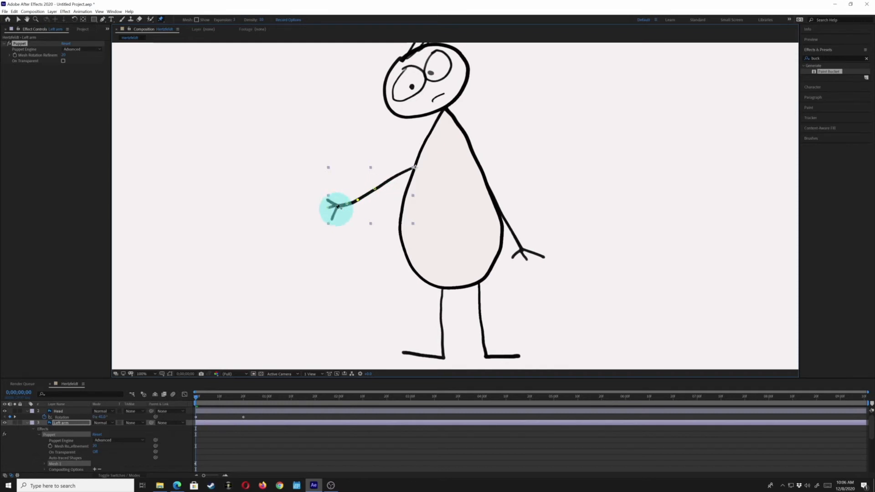
{"action": "left_click", "coordinate": [329, 208]}
{"action": "left_click_drag", "start_coordinate": [339, 214], "coordinate": [335, 211]}
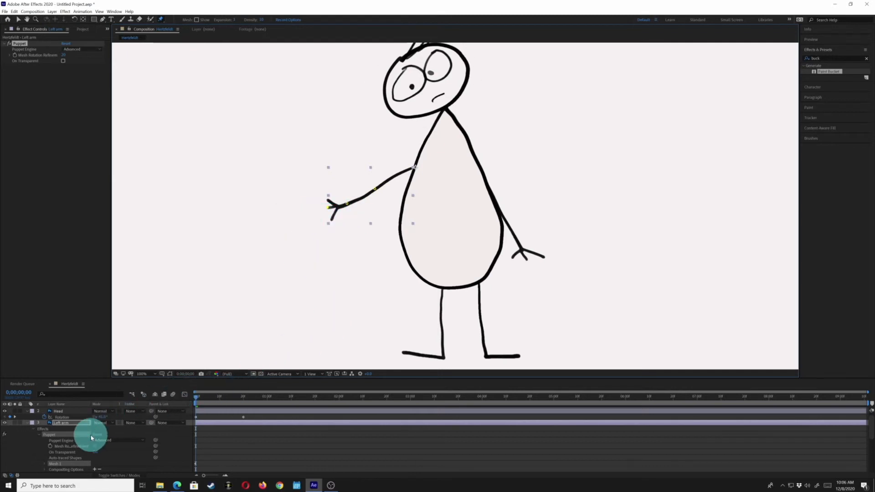
- Reveal the individual puppet pins in the Deform group of the Left arm's Puppet mesh
{"action": "scroll", "coordinate": [75, 444], "scroll_direction": "down", "scroll_amount": 3}
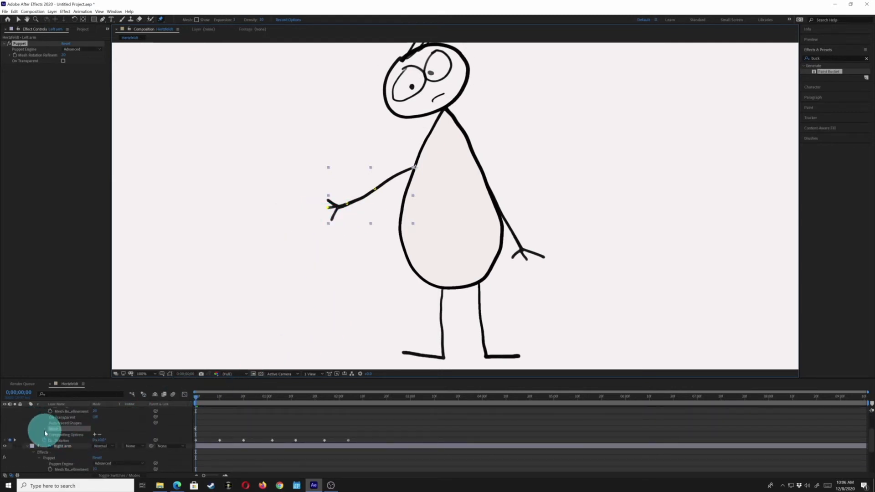
{"action": "left_click", "coordinate": [46, 428]}
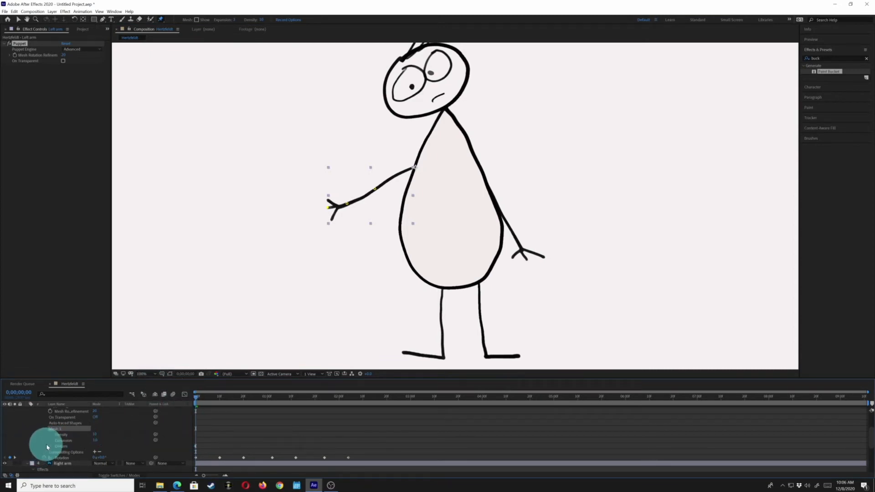
{"action": "scroll", "coordinate": [52, 450], "scroll_direction": "up", "scroll_amount": 3}
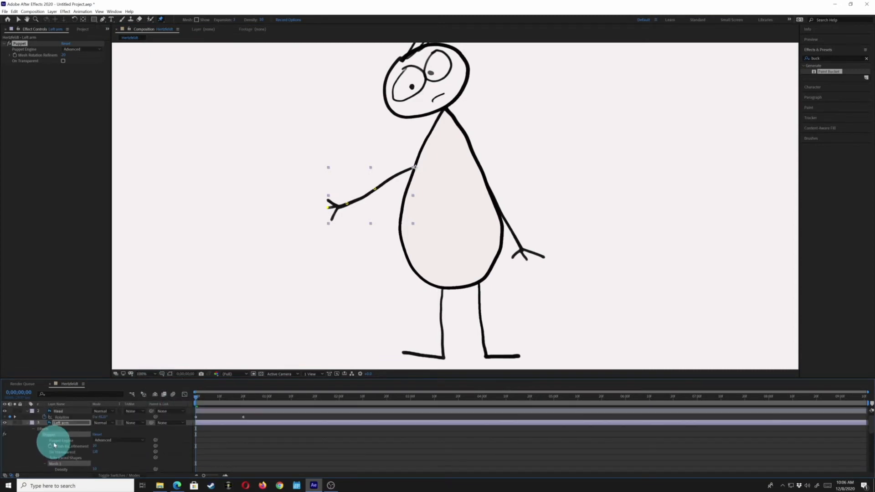
{"action": "scroll", "coordinate": [56, 430], "scroll_direction": "down", "scroll_amount": 3}
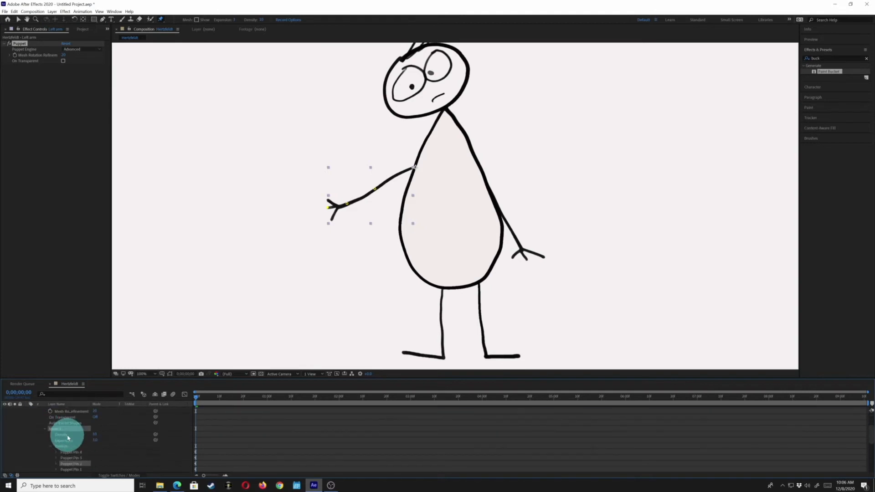
{"action": "scroll", "coordinate": [59, 445], "scroll_direction": "down", "scroll_amount": 2}
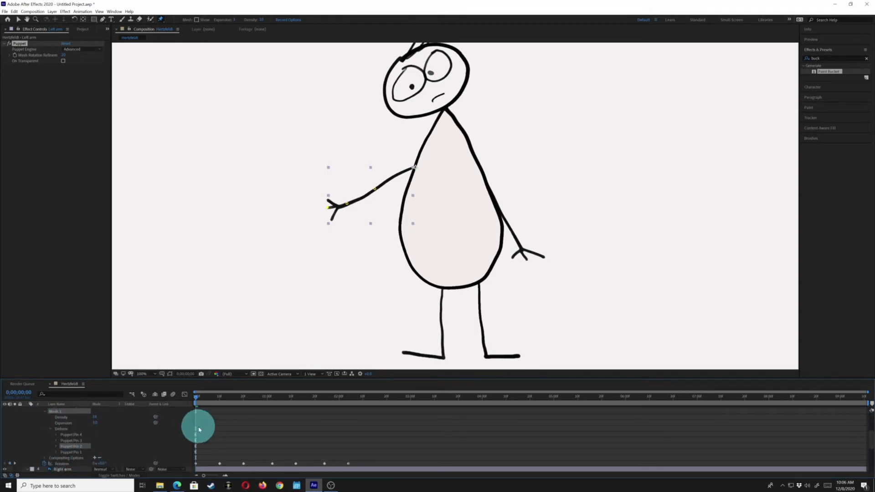
- Keyframe the Left arm's hand pin to bend the hand down at 0;00;00;11 and up at 0;00;00;29
{"action": "left_click_drag", "start_coordinate": [199, 392], "coordinate": [222, 407]}
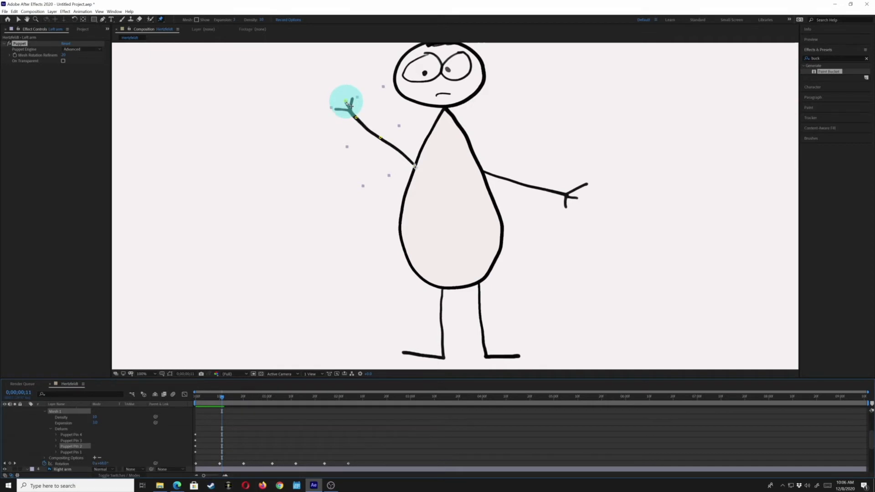
{"action": "left_click_drag", "start_coordinate": [349, 105], "coordinate": [339, 120]}
{"action": "left_click", "coordinate": [229, 400]}
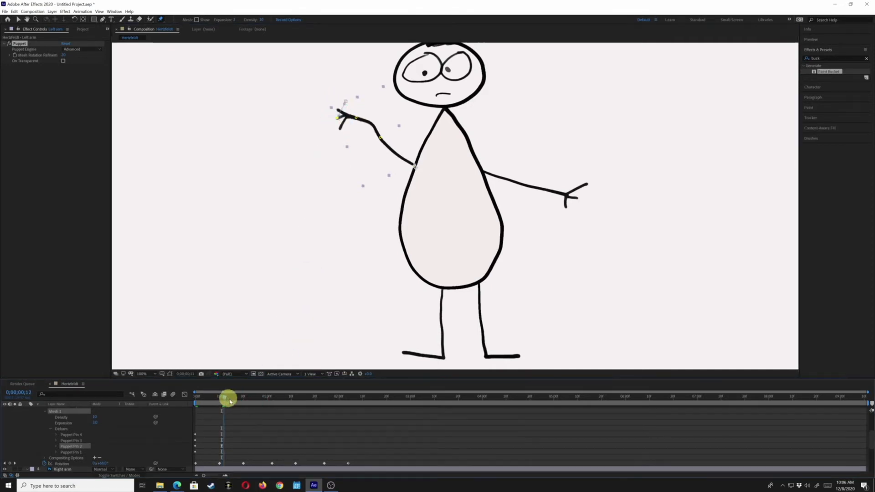
{"action": "left_click_drag", "start_coordinate": [229, 400], "coordinate": [266, 408]}
{"action": "left_click_drag", "start_coordinate": [326, 157], "coordinate": [327, 130]}
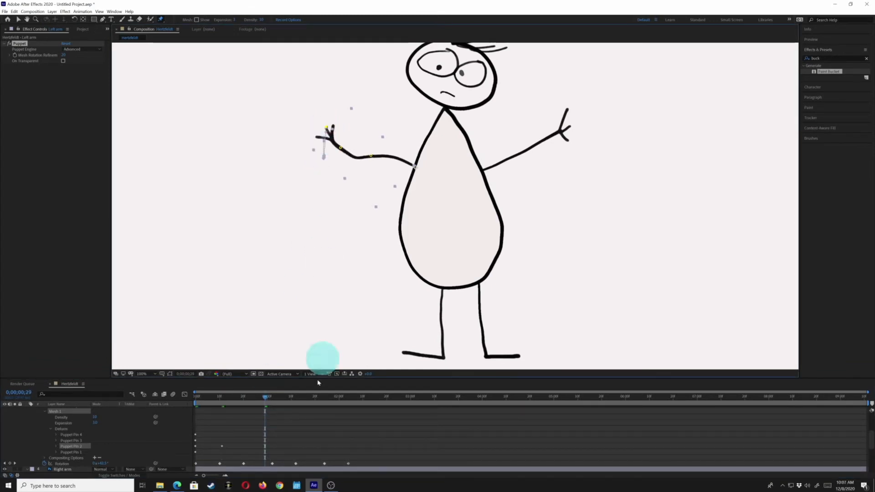
- Keyframe the Left arm's hand pin down at 0;00;01;23 and up at 0;00;02;11, and preview the wave
{"action": "left_click_drag", "start_coordinate": [294, 396], "coordinate": [323, 403]}
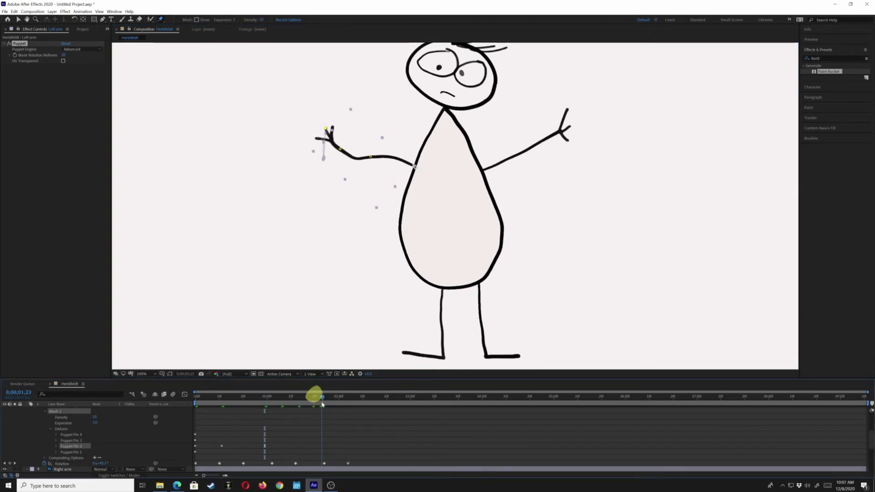
{"action": "left_click_drag", "start_coordinate": [325, 130], "coordinate": [314, 173]}
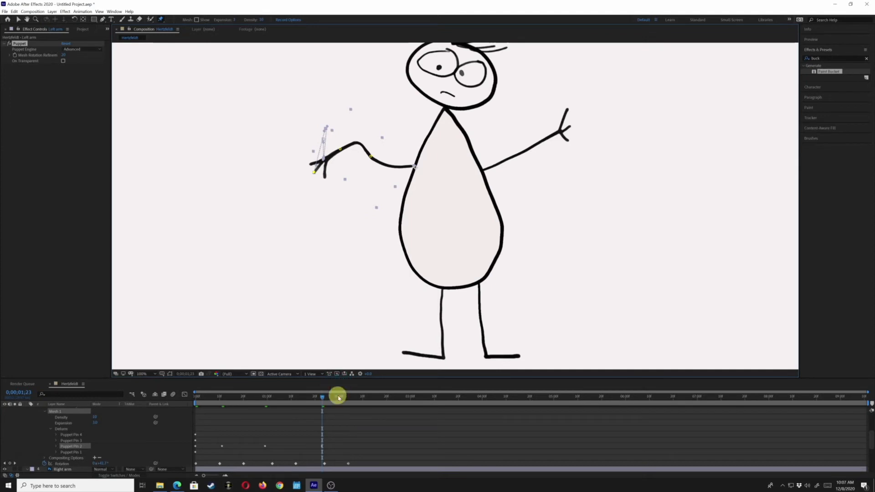
{"action": "left_click_drag", "start_coordinate": [337, 397], "coordinate": [365, 398]}
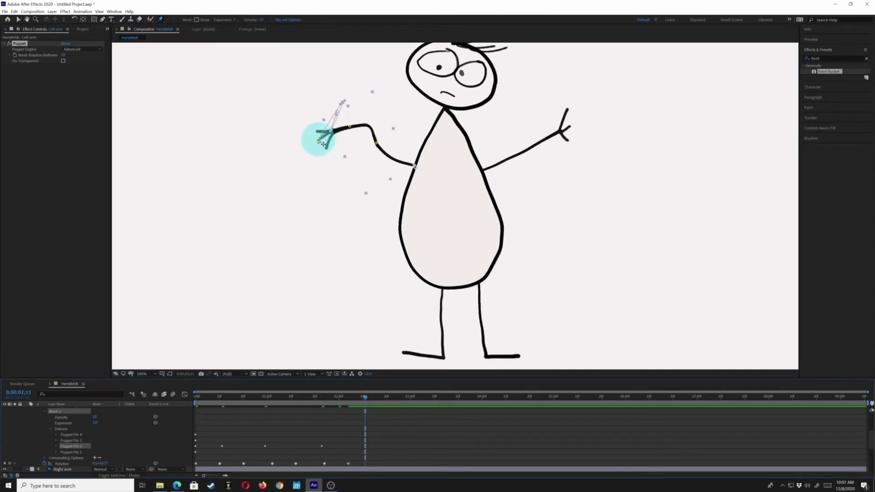
{"action": "left_click_drag", "start_coordinate": [318, 140], "coordinate": [312, 112]}
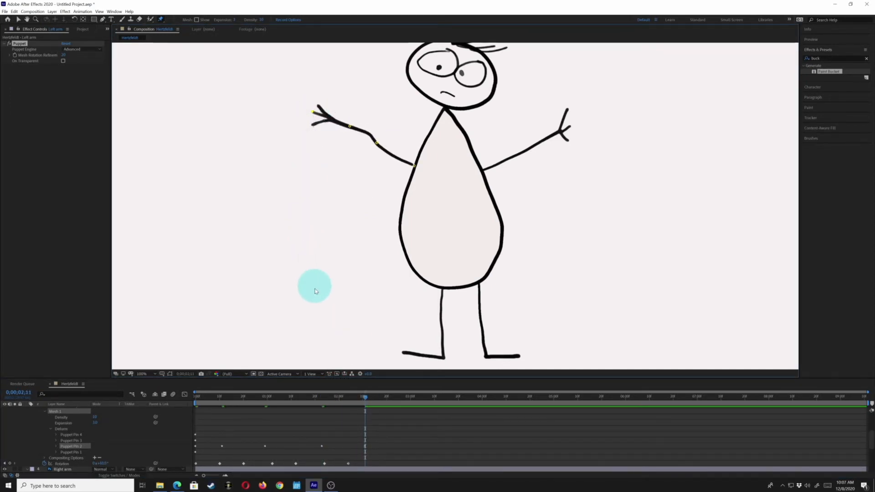
{"action": "key", "text": "space"}
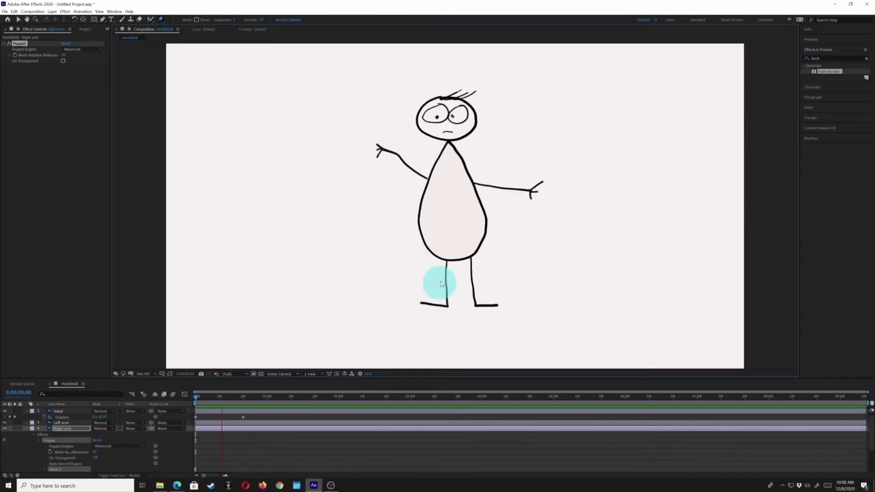
- At 0;00;00;00, bend the right arm's elbow pin outward, place its hand pin on the hip, and preview the motion
{"action": "mouse_move", "coordinate": [440, 284]}
{"action": "left_mouse_down"}
{"action": "mouse_move", "coordinate": [475, 225]}
{"action": "mouse_move", "coordinate": [488, 170]}
{"action": "mouse_move", "coordinate": [484, 225]}
{"action": "left_mouse_up"}
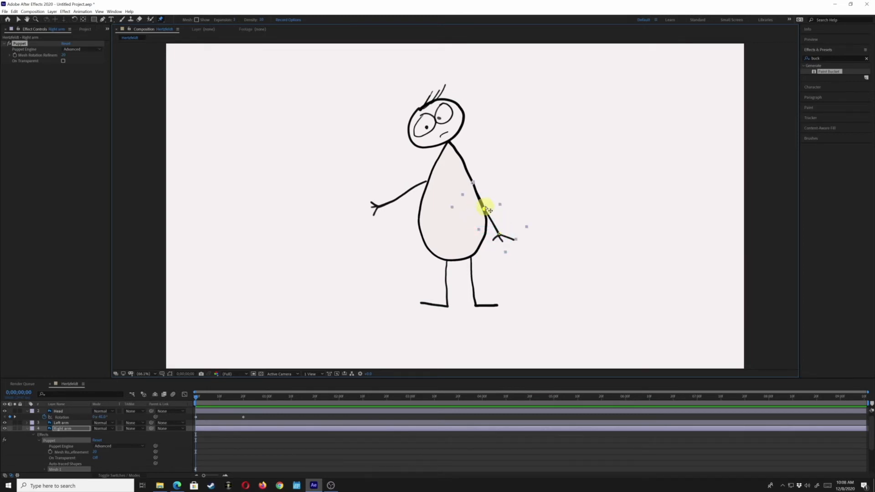
{"action": "left_click_drag", "start_coordinate": [484, 206], "coordinate": [493, 195]}
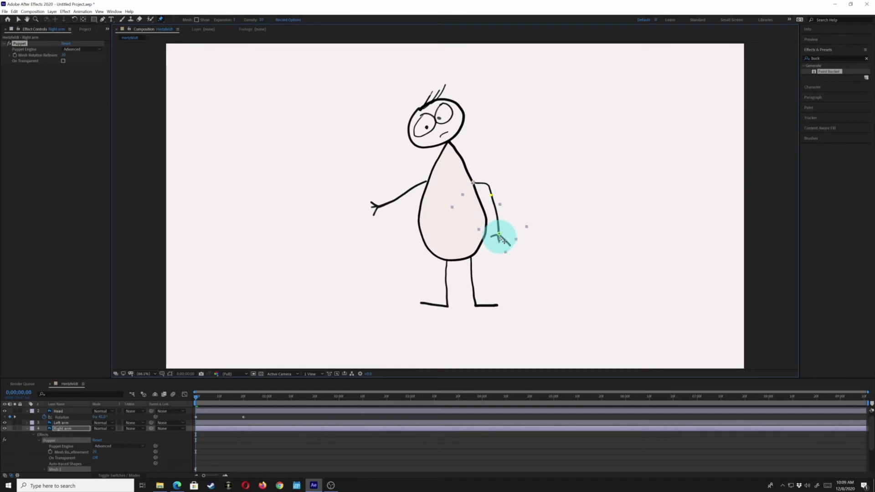
{"action": "left_click_drag", "start_coordinate": [500, 235], "coordinate": [488, 221]}
{"action": "key", "text": "space"}
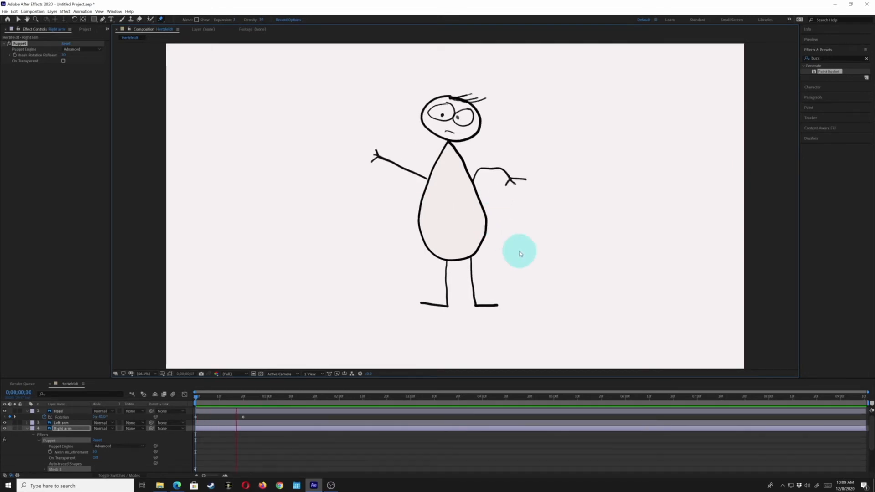
{"action": "key", "text": "space"}
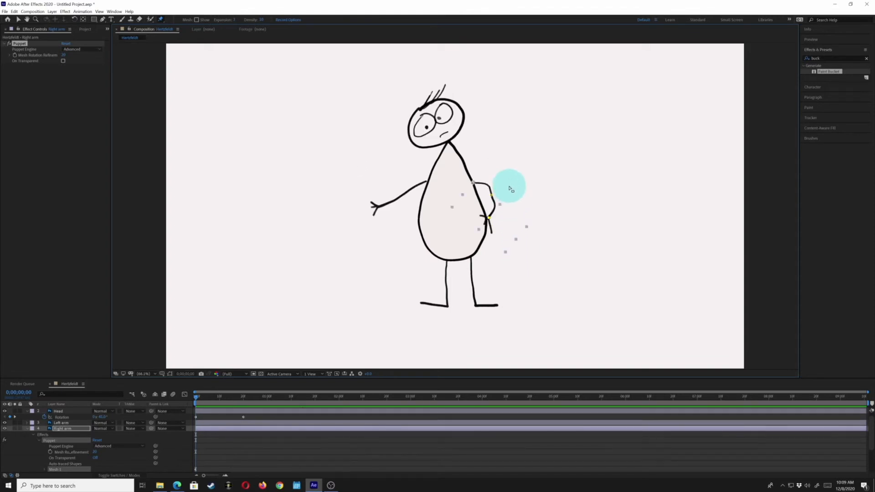
{"action": "key", "text": "space"}
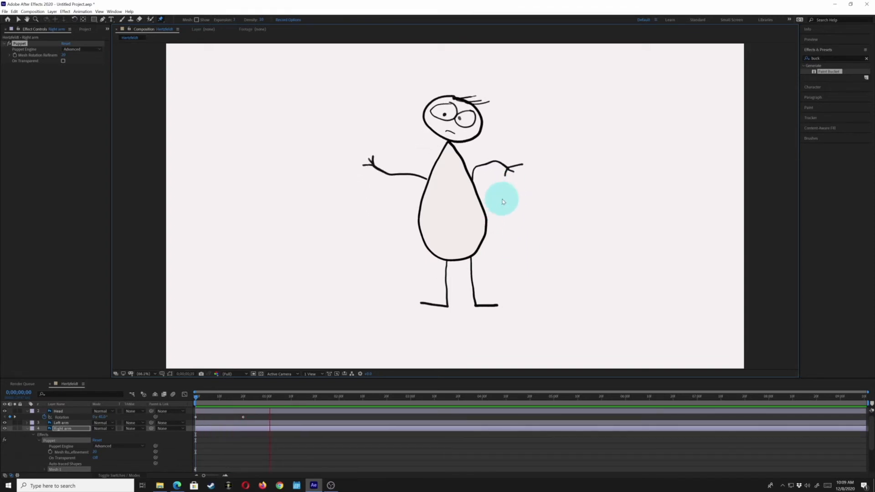
- Move the right arm's puppet pins so the arm reaches straight up toward the head at 0;00;01;17, and preview the motion
{"action": "left_click_drag", "start_coordinate": [499, 186], "coordinate": [506, 151]}
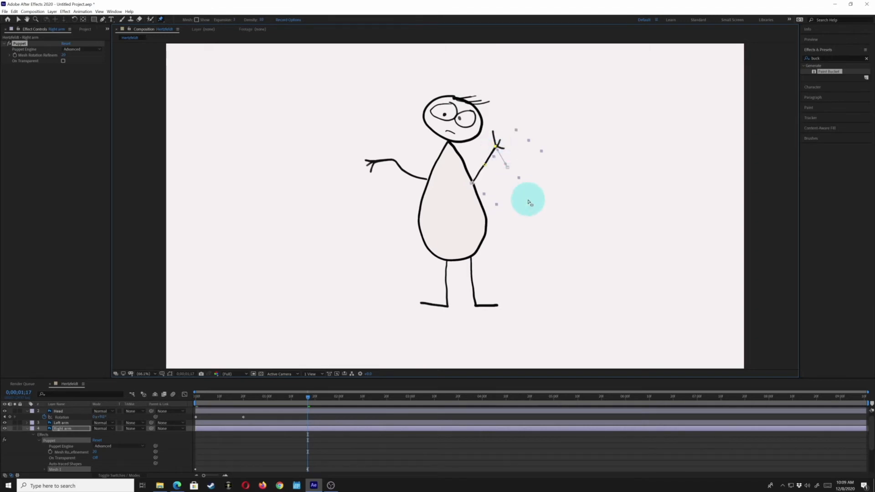
{"action": "key", "text": "space"}
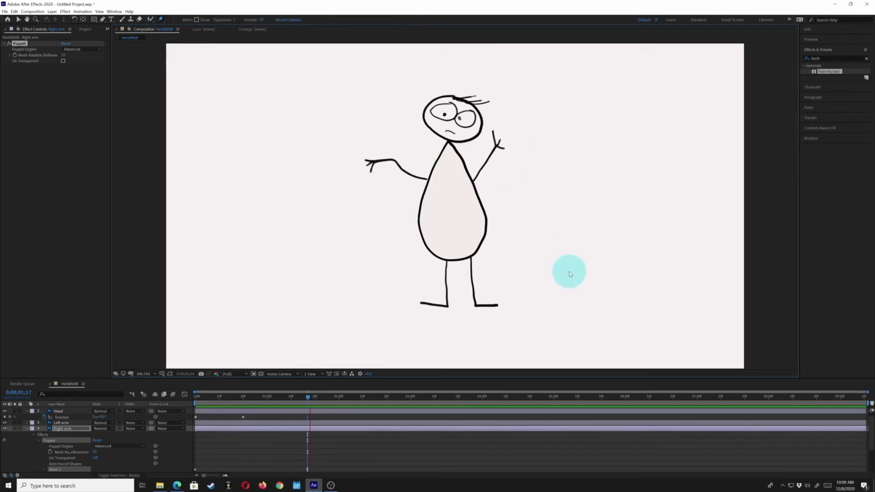
{"action": "key", "text": "space"}
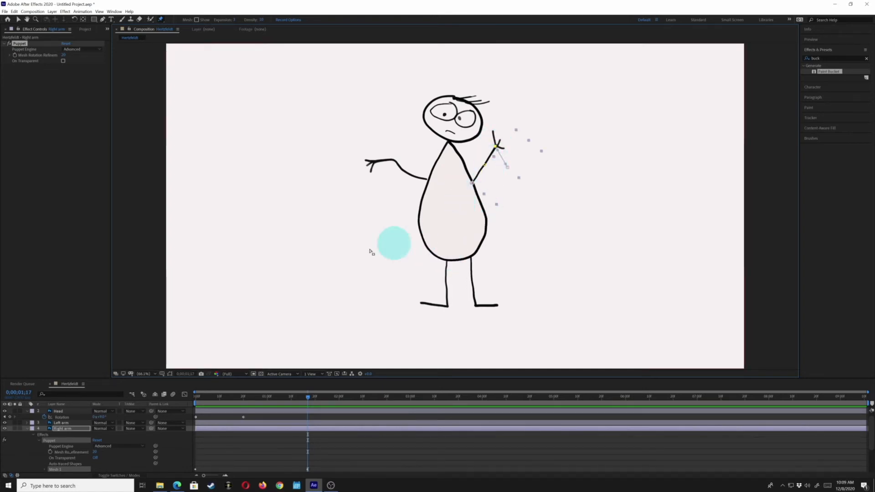
- Place puppet pins at the knee, ankle and hip of the Right Leg layer
{"action": "left_click", "coordinate": [26, 428]}
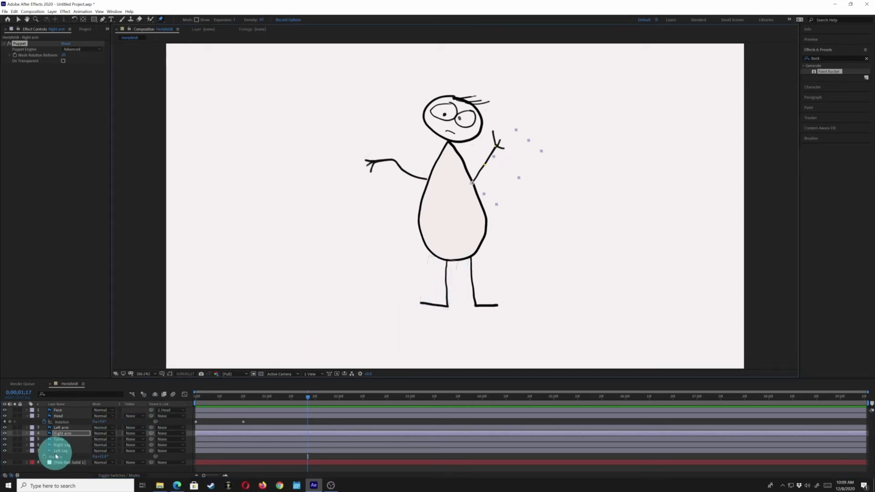
{"action": "left_click", "coordinate": [62, 446]}
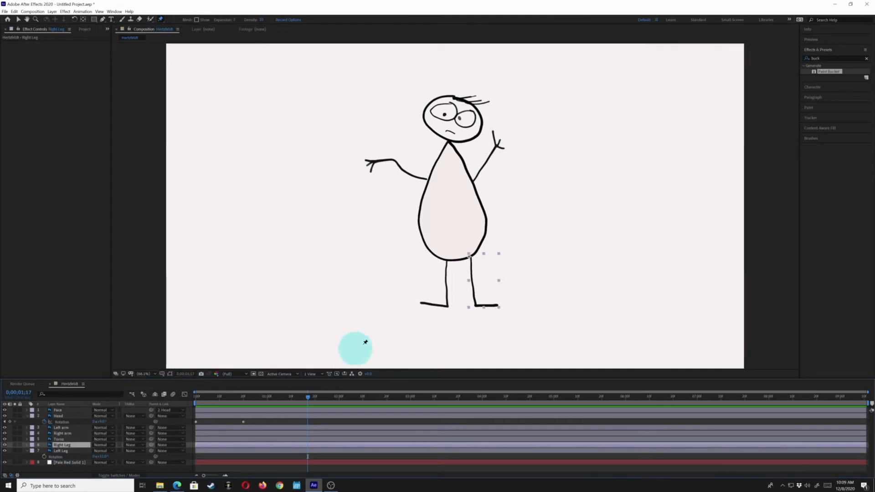
{"action": "left_click", "coordinate": [472, 280]}
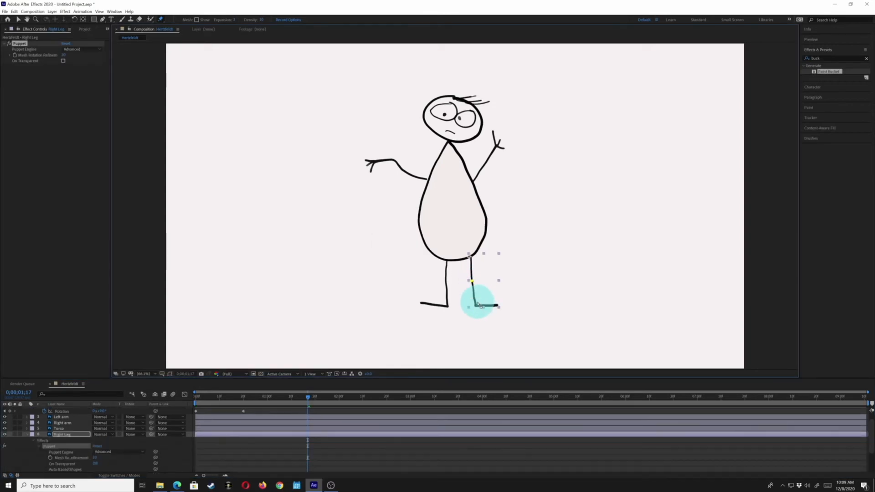
{"action": "left_click", "coordinate": [476, 305]}
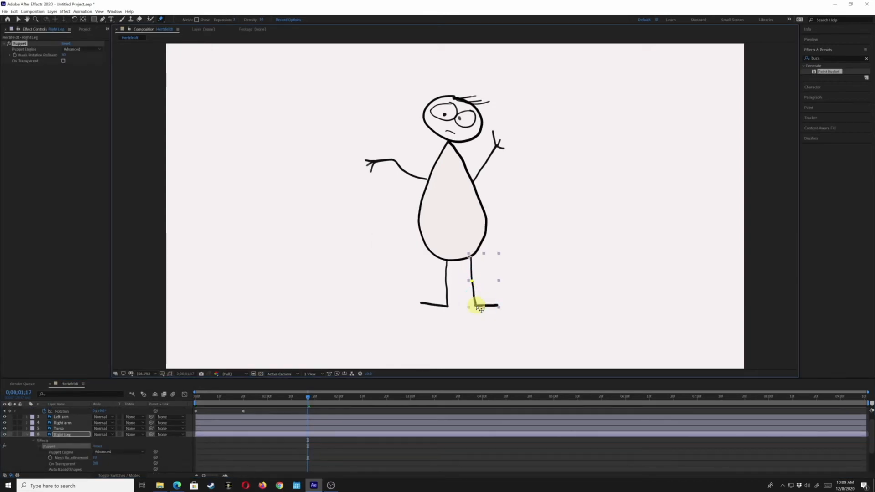
{"action": "left_click", "coordinate": [472, 258]}
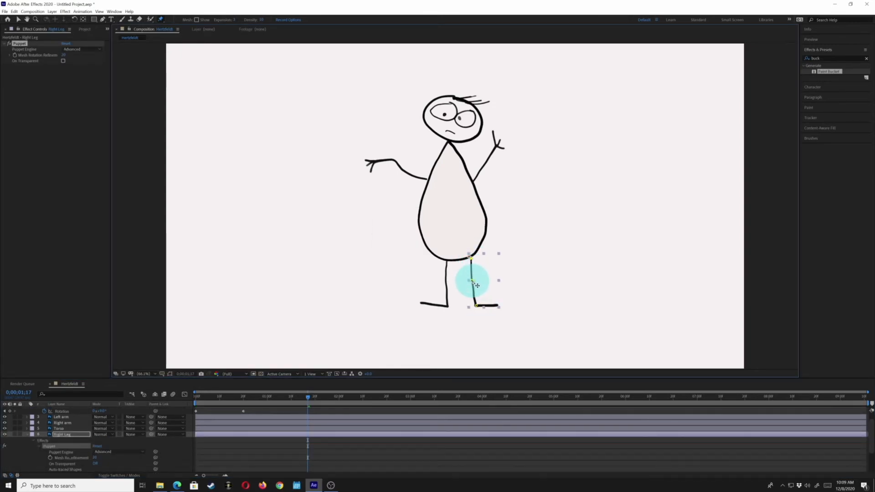
- Bend the right leg at 0;00;01;17 by moving its knee pin outward and raising its ankle pin
{"action": "left_click", "coordinate": [474, 279]}
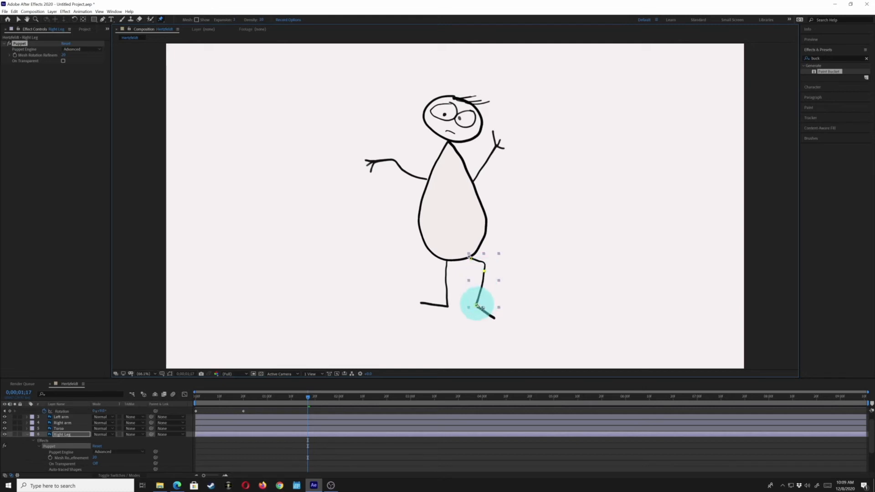
{"action": "left_click_drag", "start_coordinate": [482, 308], "coordinate": [482, 303]}
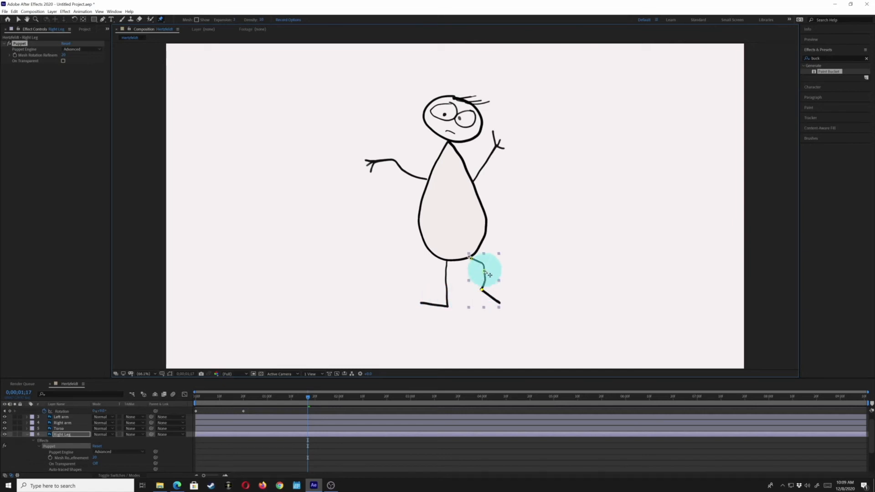
{"action": "left_click_drag", "start_coordinate": [489, 274], "coordinate": [487, 277]}
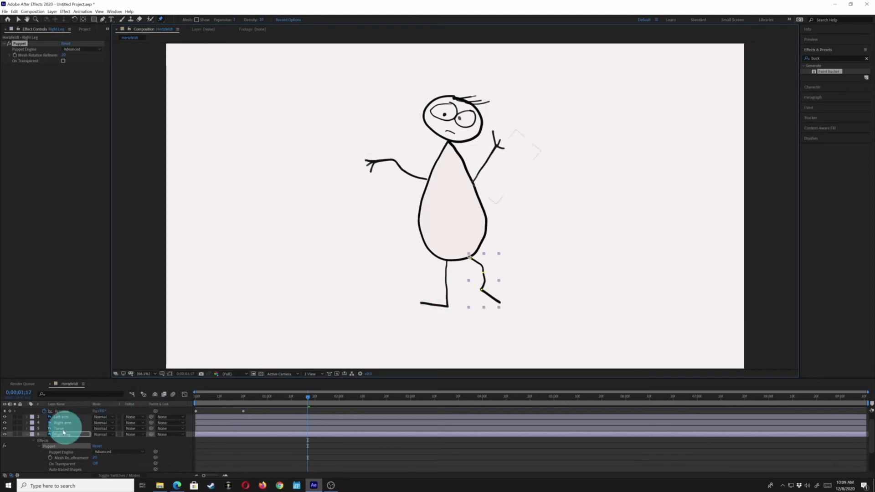
- Place puppet pins at the knee, foot, ankle and hip of the Left Leg layer
{"action": "left_click", "coordinate": [28, 436]}
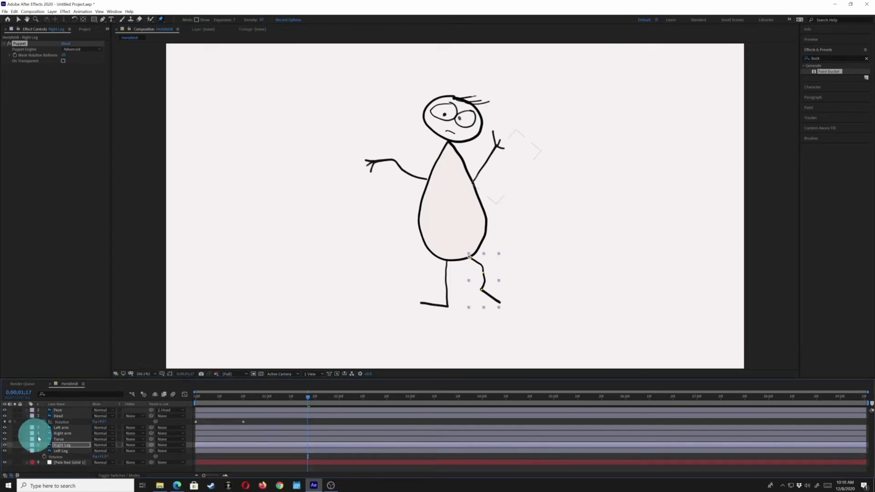
{"action": "left_click", "coordinate": [59, 449]}
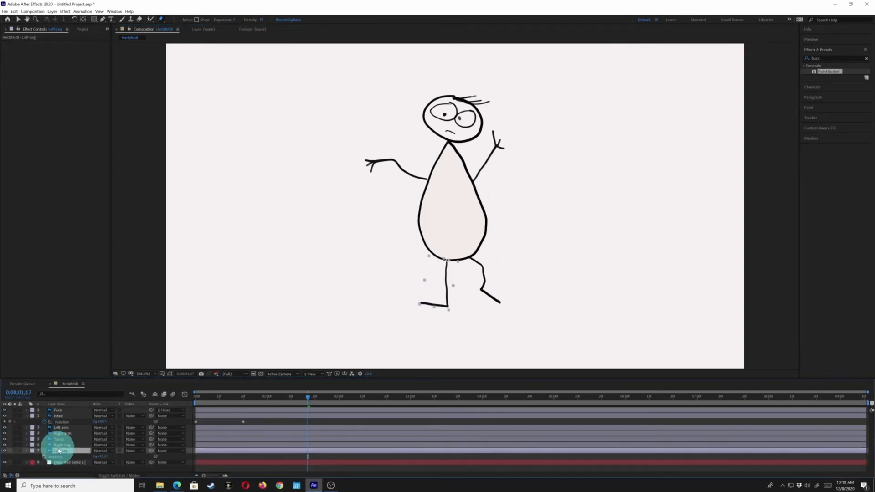
{"action": "left_click", "coordinate": [447, 283]}
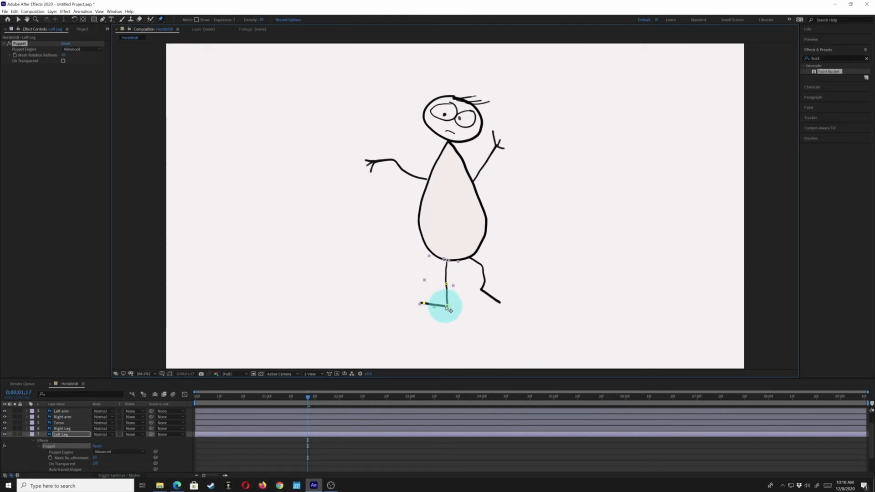
{"action": "left_click_drag", "start_coordinate": [448, 303], "coordinate": [446, 300]}
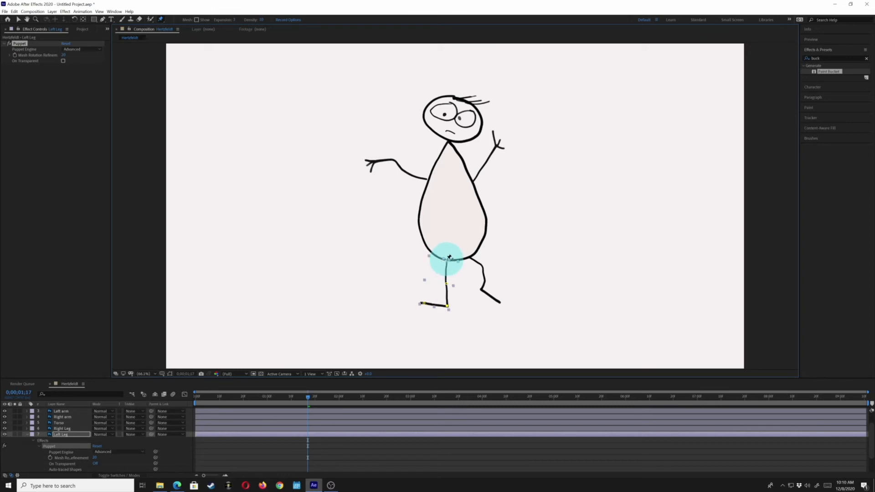
{"action": "left_click", "coordinate": [445, 260]}
- Bend the left leg's knee outward and raise its foot pins at 0;00;01;17, and preview the motion
{"action": "left_click_drag", "start_coordinate": [446, 283], "coordinate": [447, 284]}
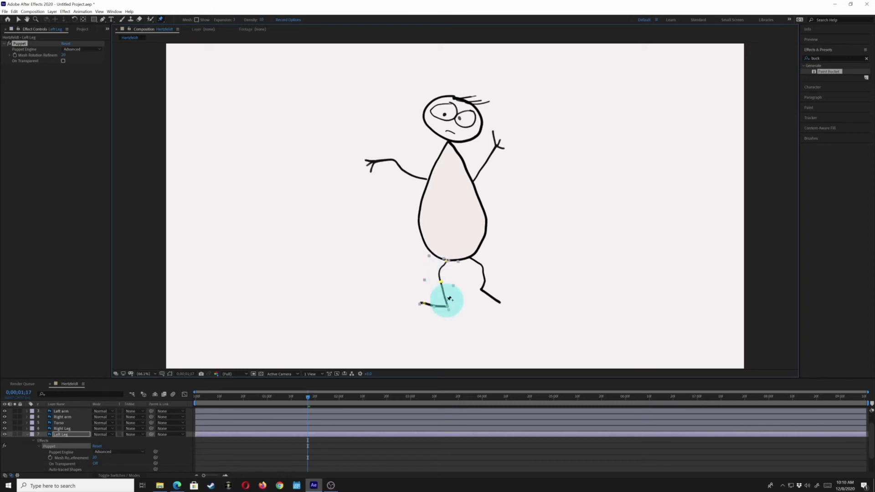
{"action": "left_click_drag", "start_coordinate": [452, 310], "coordinate": [447, 305]}
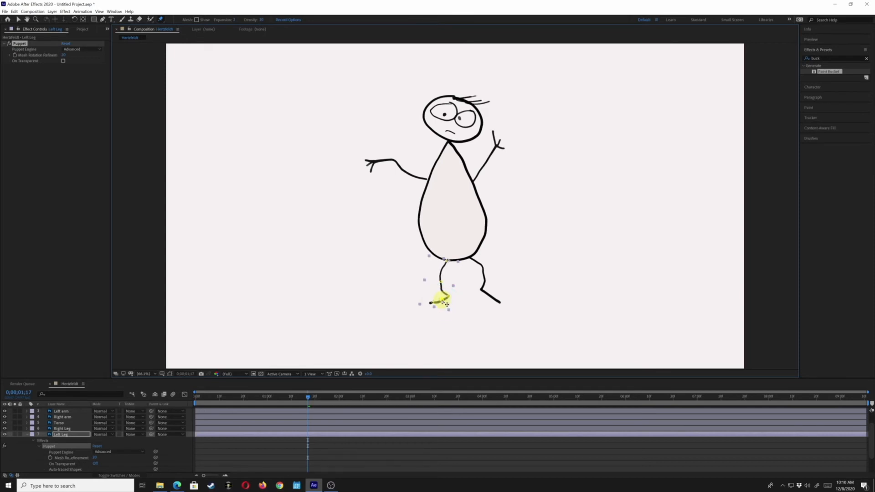
{"action": "key", "text": "space"}
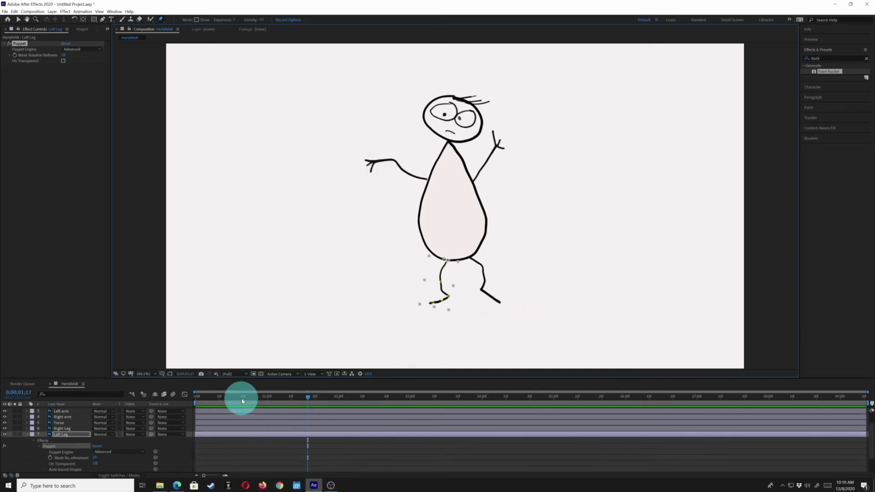
- At 0;00;02;11, move the left leg's foot and ankle pins down to lower the foot, and preview the motion
{"action": "left_click", "coordinate": [200, 397]}
{"action": "left_click_drag", "start_coordinate": [201, 397], "coordinate": [185, 399]}
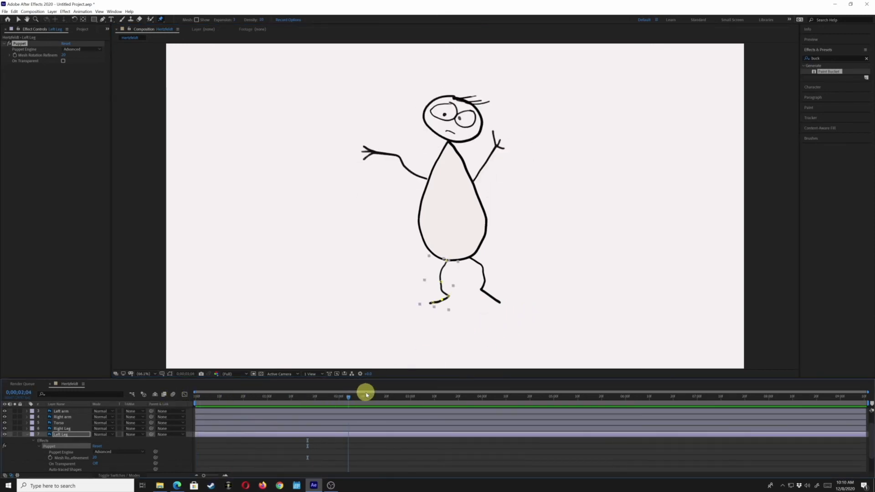
{"action": "left_click", "coordinate": [366, 394]}
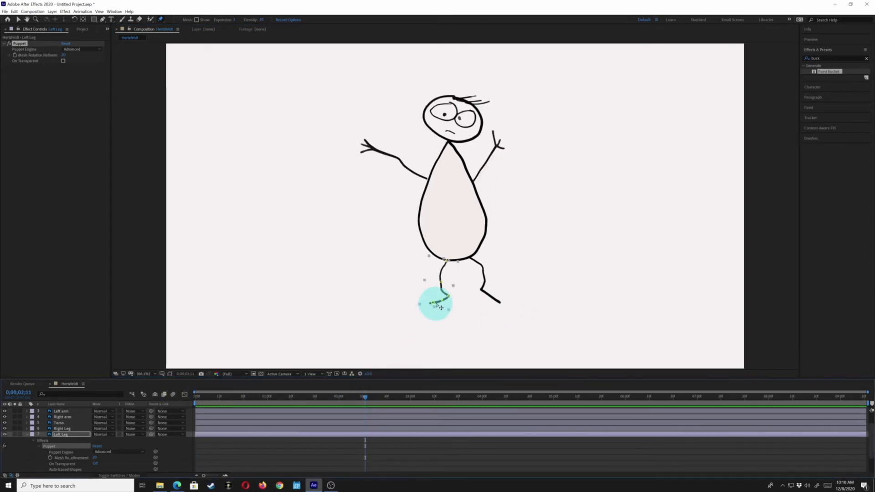
{"action": "mouse_move", "coordinate": [438, 308]}
{"action": "left_mouse_down"}
{"action": "mouse_move", "coordinate": [427, 303]}
{"action": "mouse_move", "coordinate": [446, 303]}
{"action": "mouse_move", "coordinate": [446, 311]}
{"action": "mouse_move", "coordinate": [447, 293]}
{"action": "mouse_move", "coordinate": [455, 307]}
{"action": "mouse_move", "coordinate": [446, 302]}
{"action": "left_mouse_up"}
{"action": "key", "text": "space"}
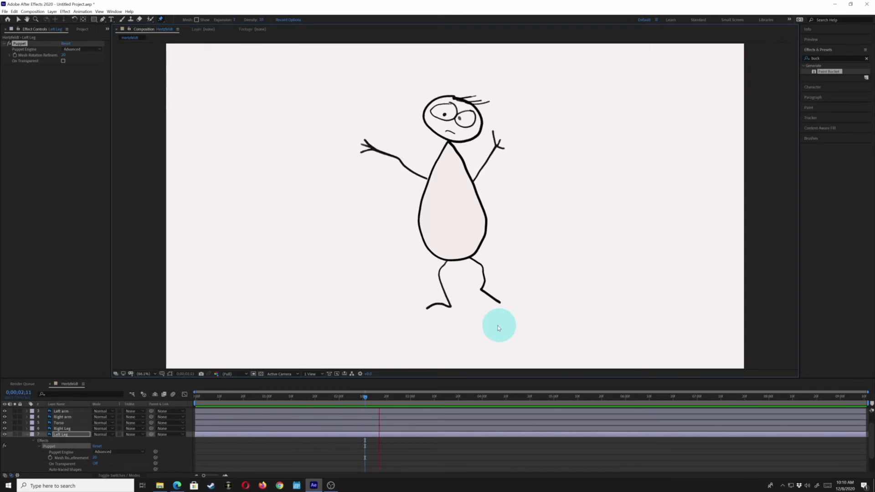
{"action": "key", "text": "space"}
- Reveal the Left Leg's puppet pin keyframes and shift them together so the first ones sit at the composition start
{"action": "scroll", "coordinate": [66, 444], "scroll_direction": "down", "scroll_amount": 2}
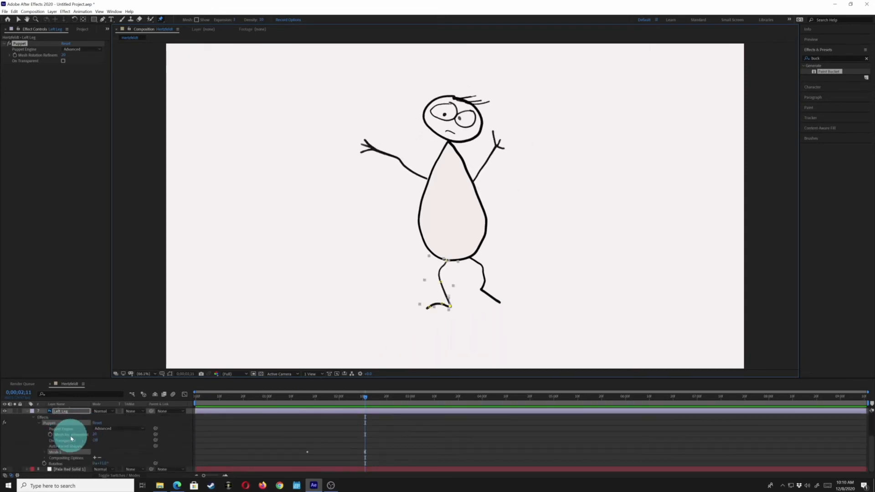
{"action": "key", "text": "u"}
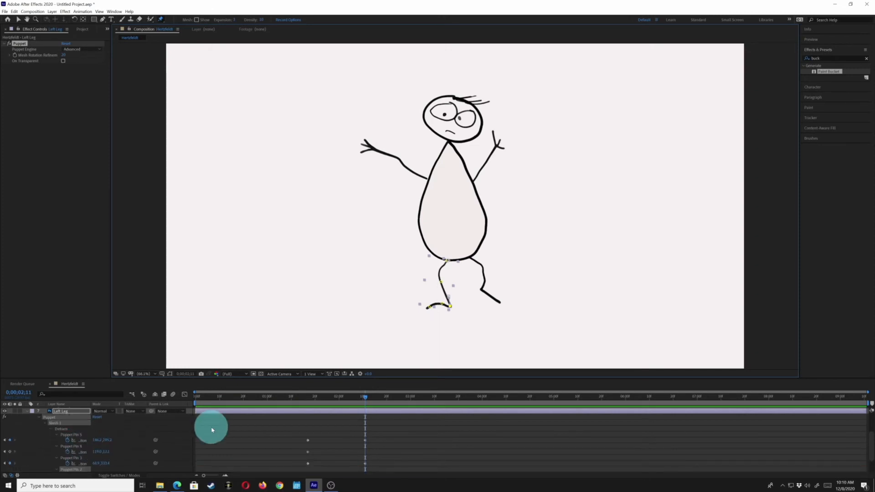
{"action": "scroll", "coordinate": [212, 428], "scroll_direction": "down", "scroll_amount": 2}
{"action": "left_click_drag", "start_coordinate": [283, 412], "coordinate": [394, 477]}
{"action": "left_click_drag", "start_coordinate": [309, 419], "coordinate": [282, 455]}
{"action": "left_click", "coordinate": [254, 422]}
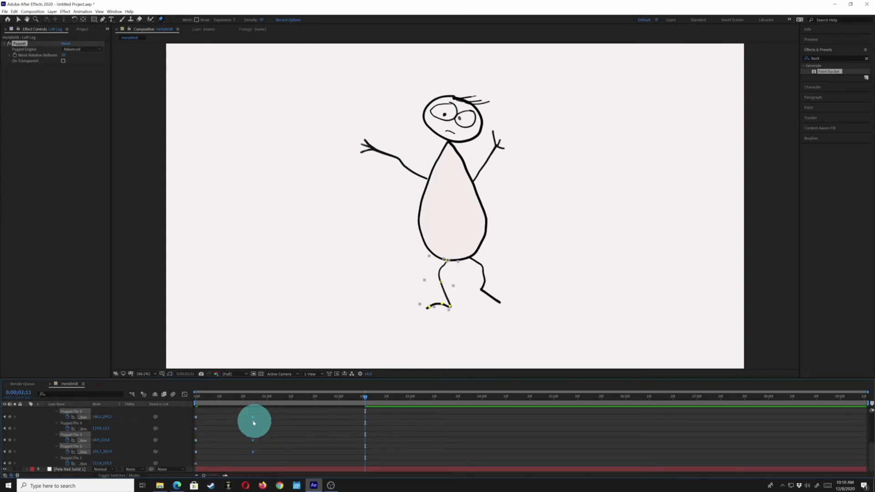
- Move the Left Leg's second set of pin keyframes to just after one second, and preview the motion
{"action": "left_click_drag", "start_coordinate": [253, 419], "coordinate": [274, 416]}
{"action": "left_click", "coordinate": [336, 429]}
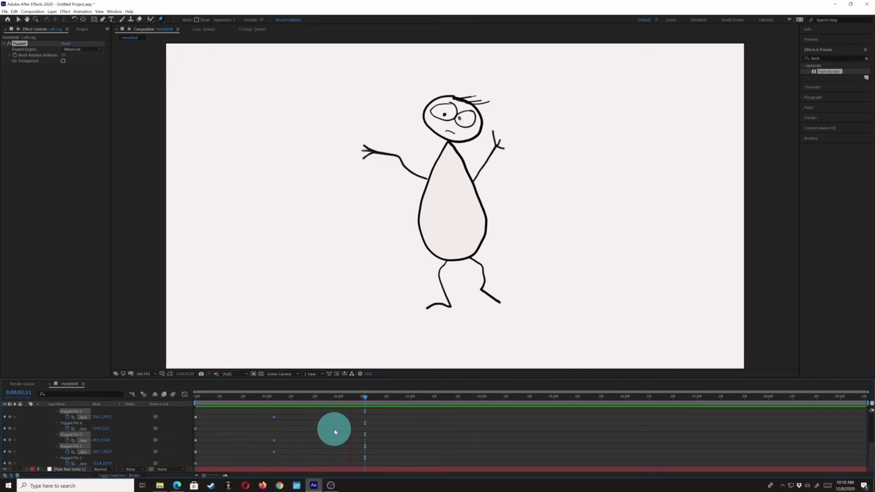
{"action": "key", "text": "space"}
- Collapse the expanded Puppet and Rotation properties of the Left Leg and Head layers
{"action": "scroll", "coordinate": [462, 232], "scroll_direction": "up", "scroll_amount": 4}
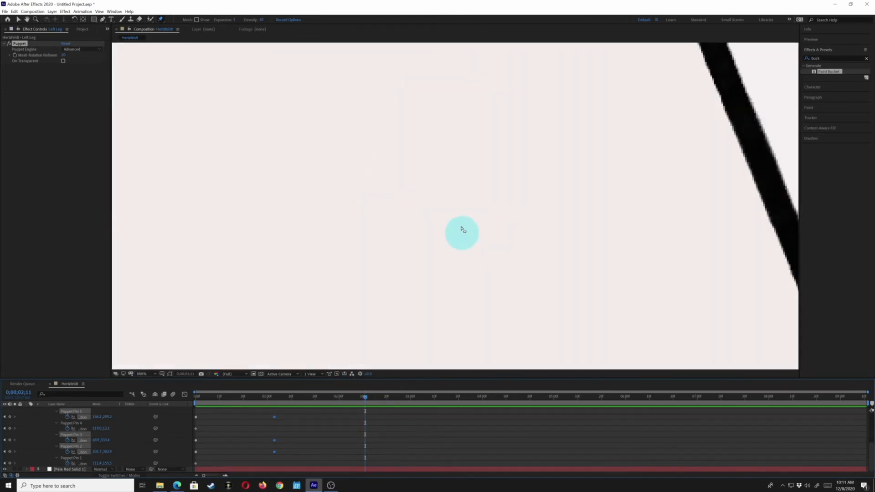
{"action": "scroll", "coordinate": [457, 186], "scroll_direction": "down", "scroll_amount": 3}
{"action": "scroll", "coordinate": [465, 105], "scroll_direction": "down", "scroll_amount": 4}
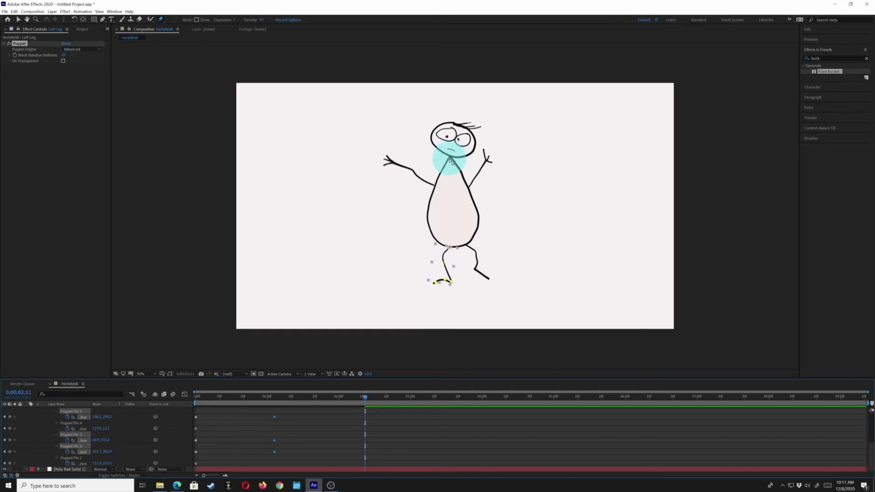
{"action": "scroll", "coordinate": [41, 453], "scroll_direction": "up", "scroll_amount": 4}
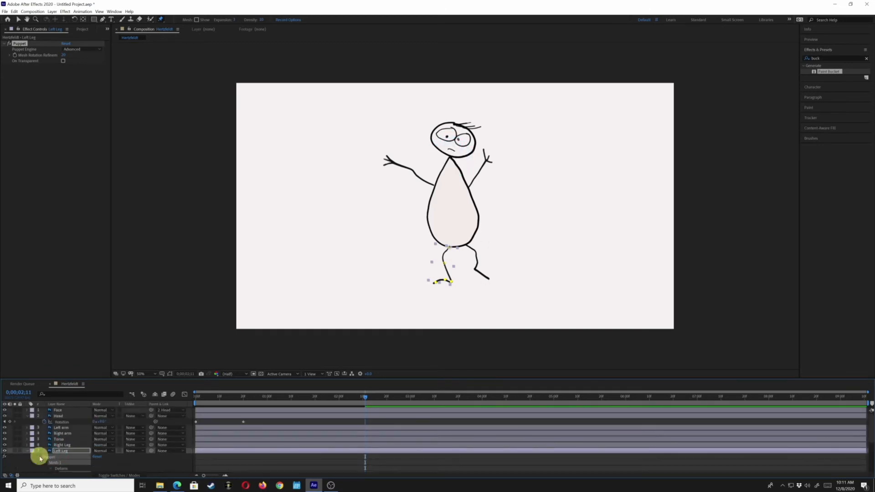
{"action": "left_click", "coordinate": [41, 456]}
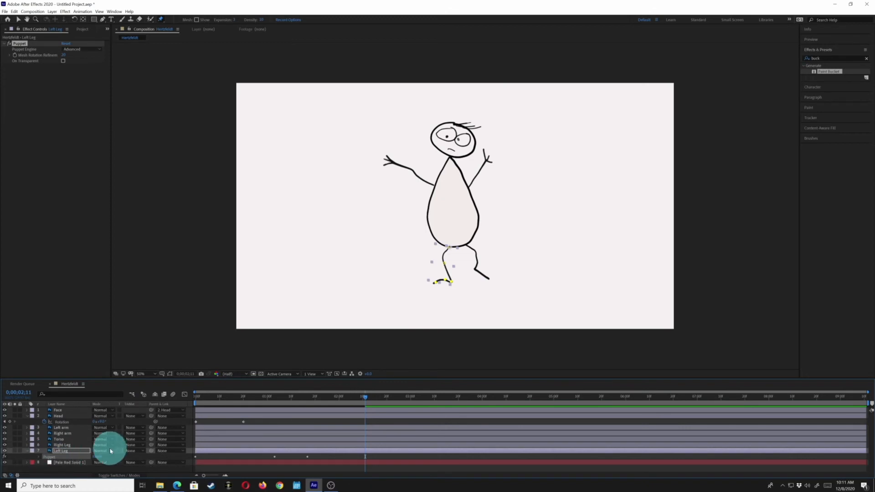
{"action": "left_click", "coordinate": [54, 451]}
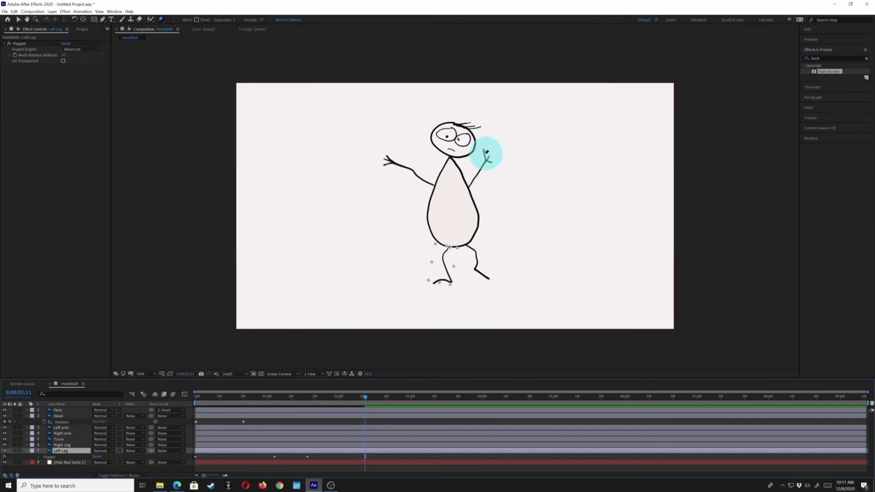
{"action": "left_click", "coordinate": [26, 416]}
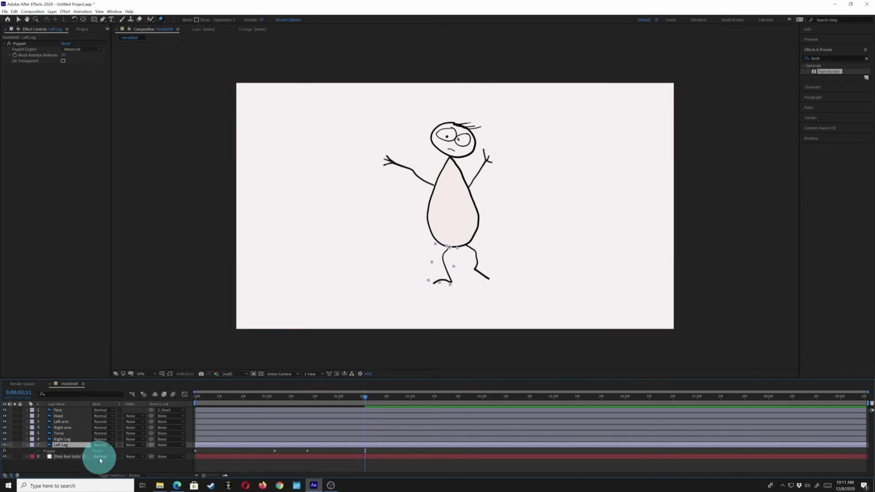
{"action": "left_click", "coordinate": [27, 445]}
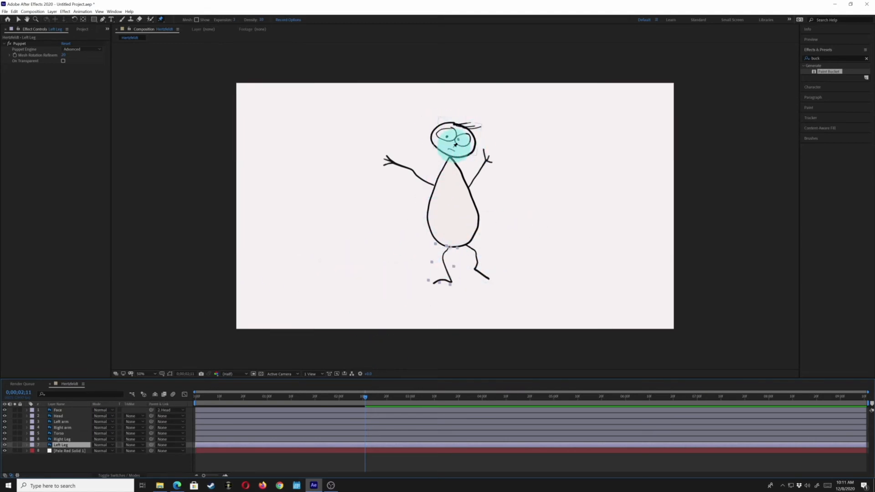
- Duplicate the Face layer and draw a closed Pen tool mask around the mouth on the copy
{"action": "left_click", "coordinate": [59, 411]}
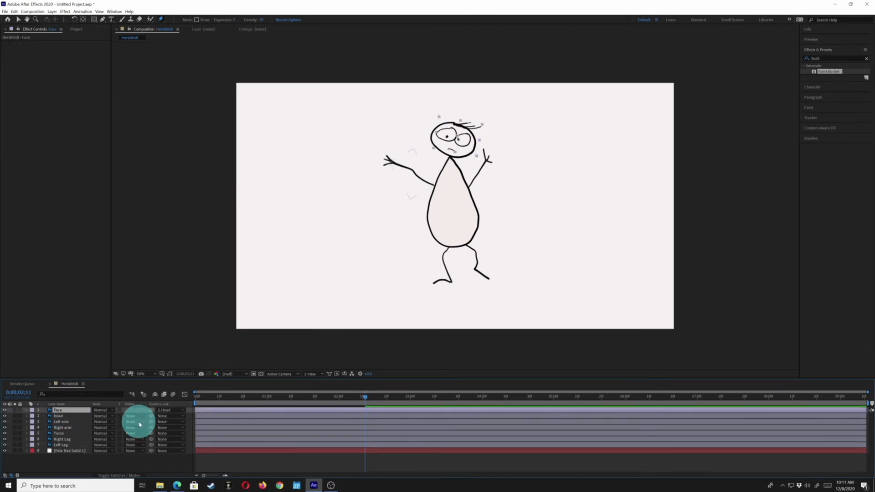
{"action": "key", "text": "ctrl+d"}
{"action": "scroll", "coordinate": [455, 150], "scroll_direction": "up", "scroll_amount": 2}
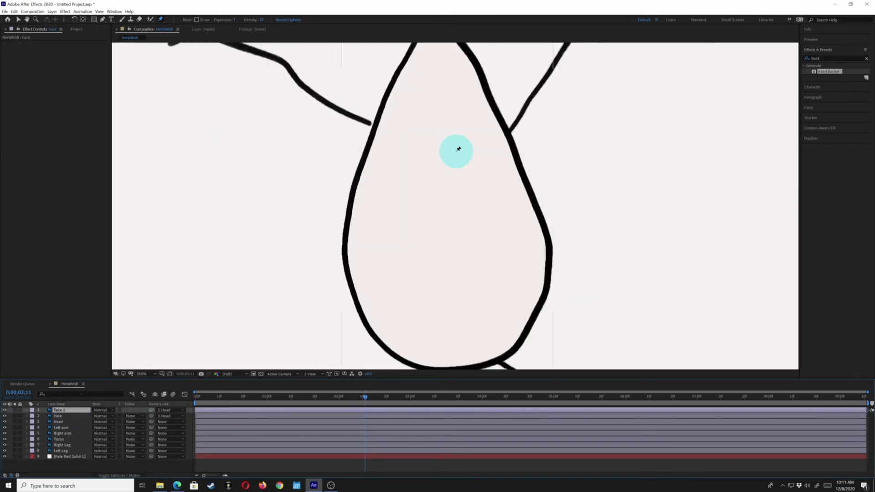
{"action": "left_click_drag", "start_coordinate": [435, 108], "coordinate": [417, 296]}
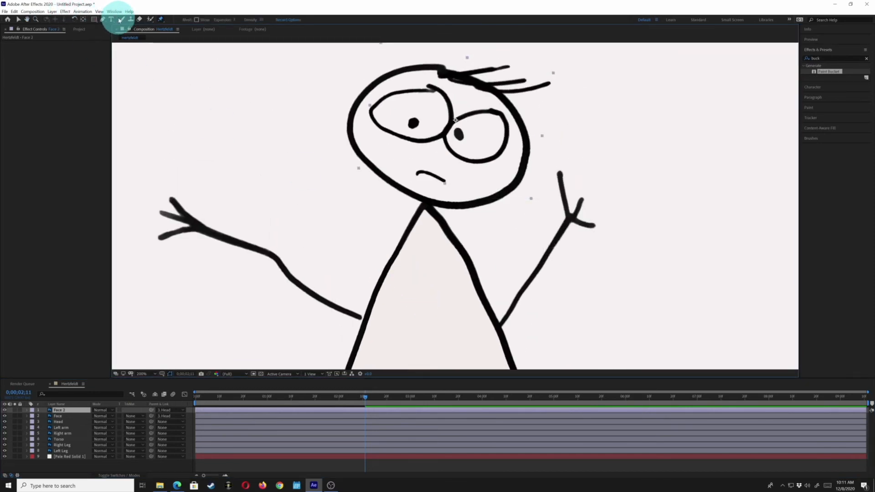
{"action": "left_click", "coordinate": [102, 19]}
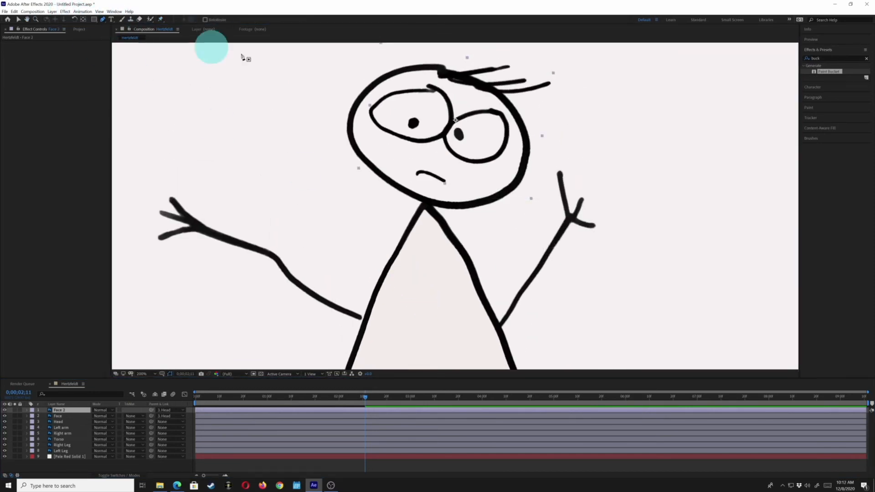
{"action": "mouse_move", "coordinate": [430, 160]}
{"action": "left_mouse_down"}
{"action": "mouse_move", "coordinate": [410, 173]}
{"action": "mouse_move", "coordinate": [439, 190]}
{"action": "mouse_move", "coordinate": [455, 185]}
{"action": "mouse_move", "coordinate": [454, 172]}
{"action": "mouse_move", "coordinate": [424, 160]}
{"action": "left_mouse_up"}
{"action": "left_click", "coordinate": [431, 161]}
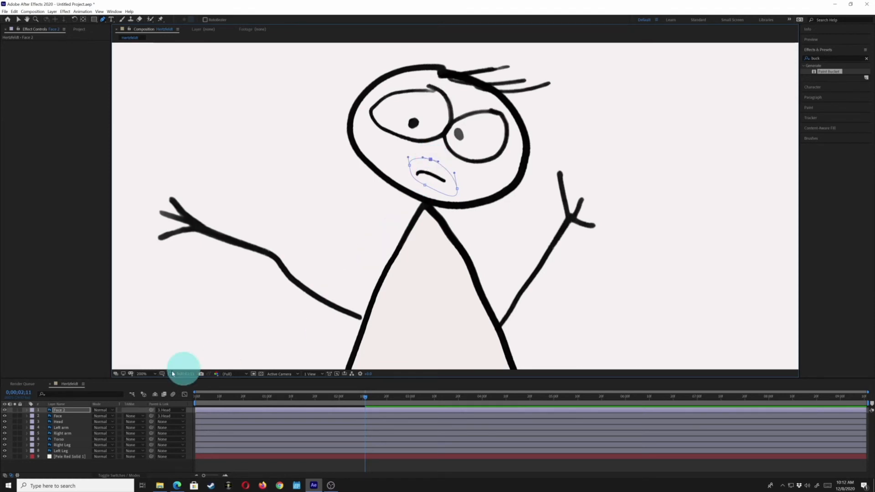
- Rename the masked face copy as mouth and toggle its visibility to check the mask
{"action": "left_click", "coordinate": [58, 411]}
{"action": "key", "text": "Return"}
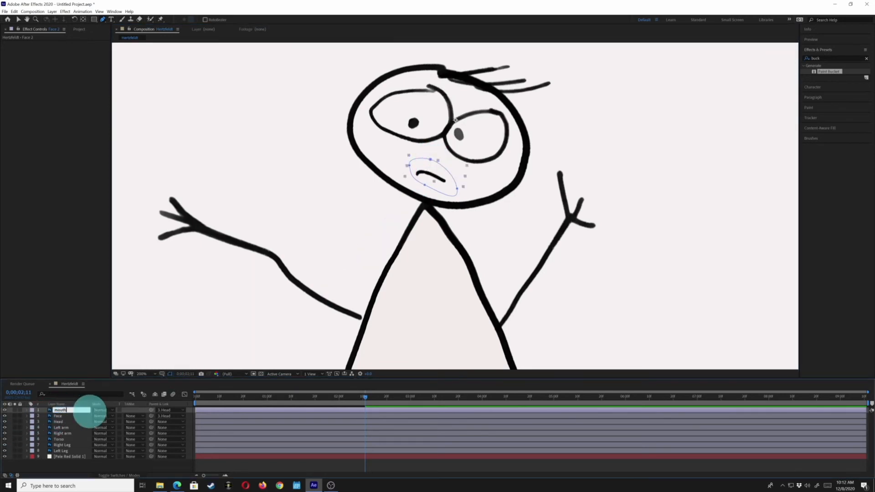
{"action": "left_click", "coordinate": [5, 411]}
{"action": "left_click", "coordinate": [4, 411]}
{"action": "left_click", "coordinate": [5, 411]}
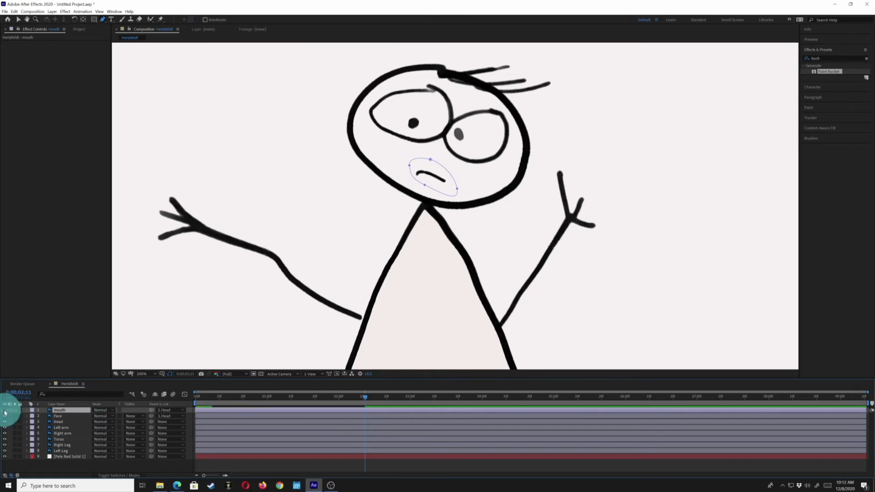
- Copy the mouth layer's mask and paste it onto the Face layer
{"action": "left_click", "coordinate": [60, 416]}
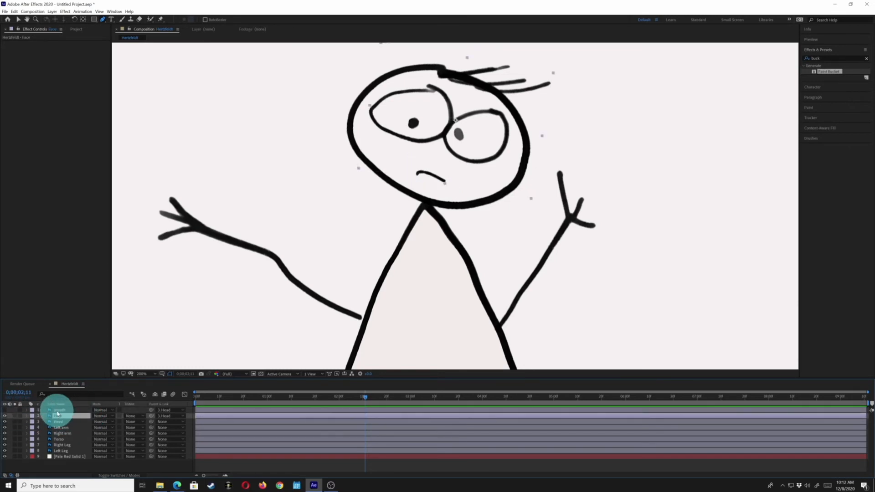
{"action": "left_click", "coordinate": [55, 410]}
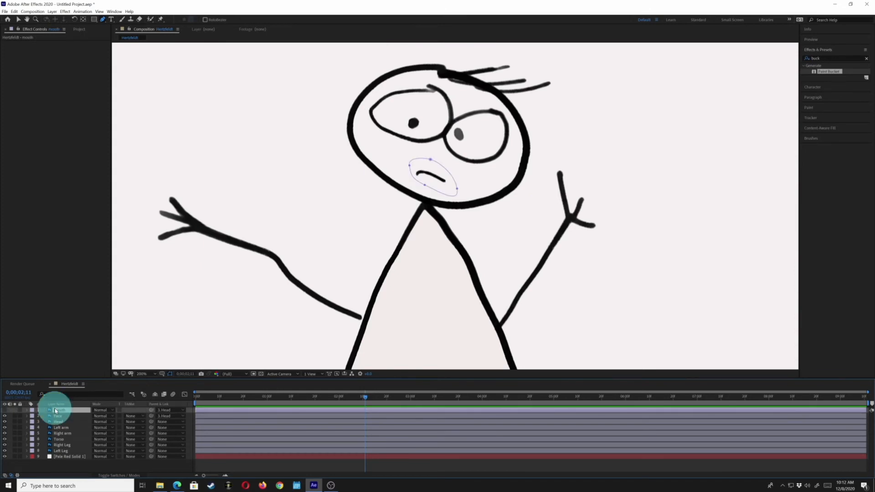
{"action": "key", "text": "m"}
{"action": "left_click", "coordinate": [54, 416]}
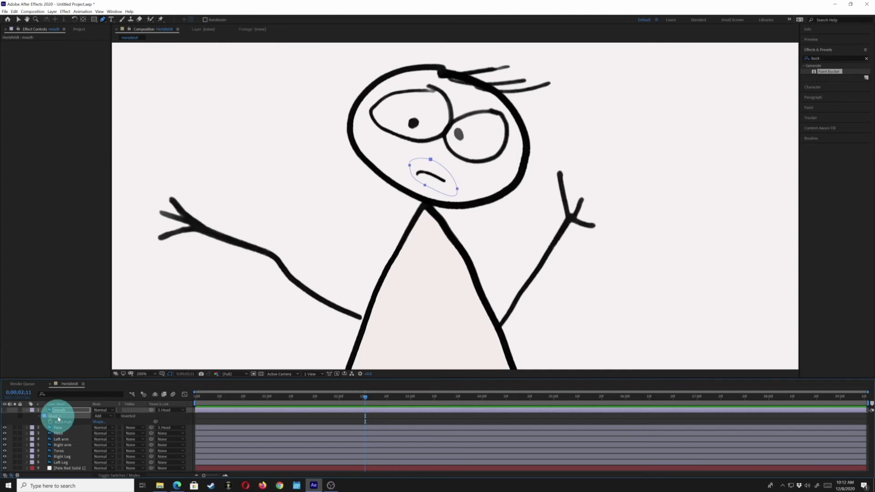
{"action": "left_click", "coordinate": [61, 428]}
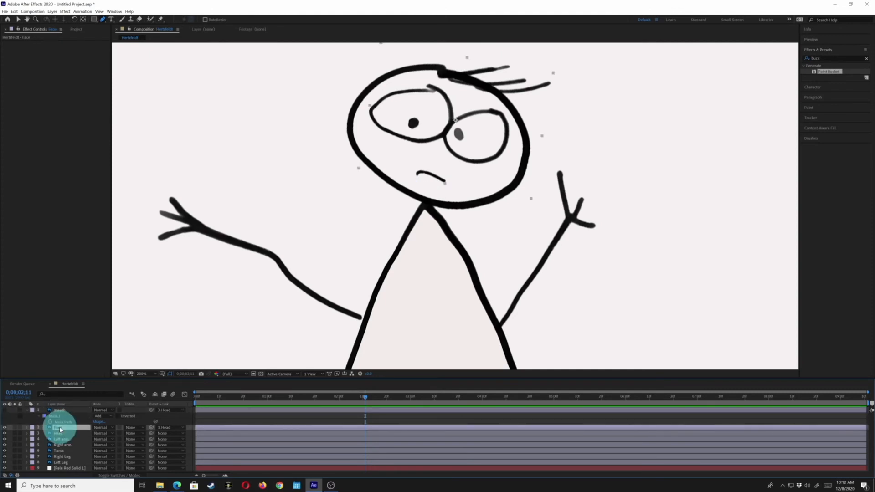
{"action": "key", "text": "ctrl+v"}
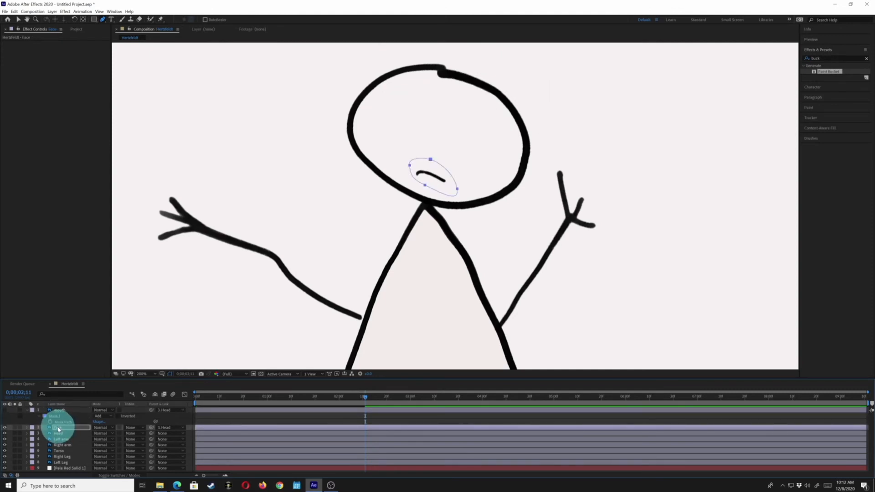
- Set the Face layer's pasted mask to Subtract and turn the mouth layer's visibility back on
{"action": "key", "text": "m"}
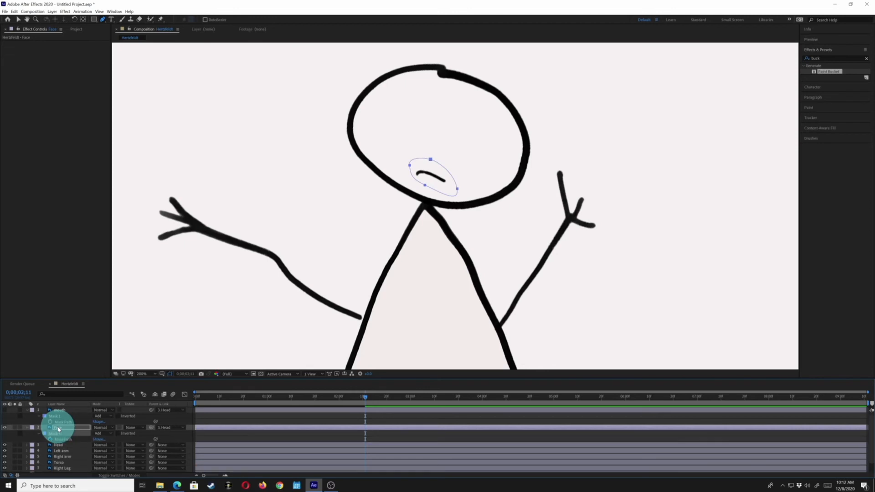
{"action": "left_click", "coordinate": [104, 434]}
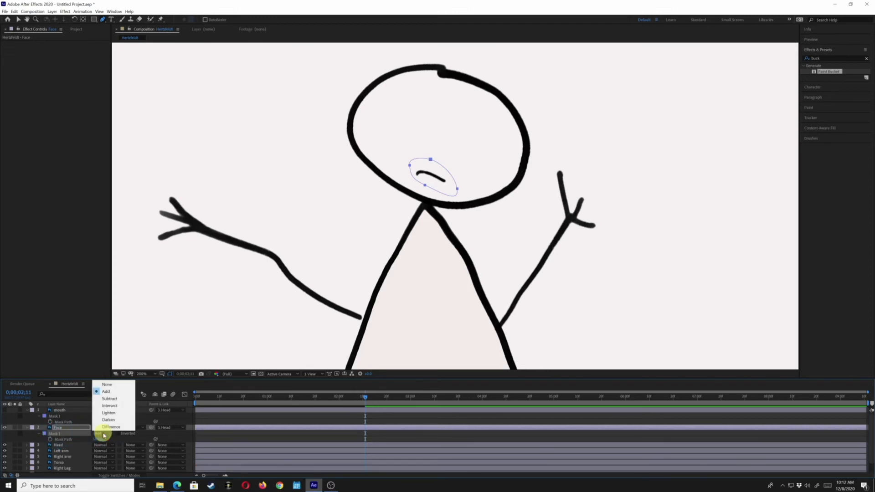
{"action": "left_click", "coordinate": [108, 399]}
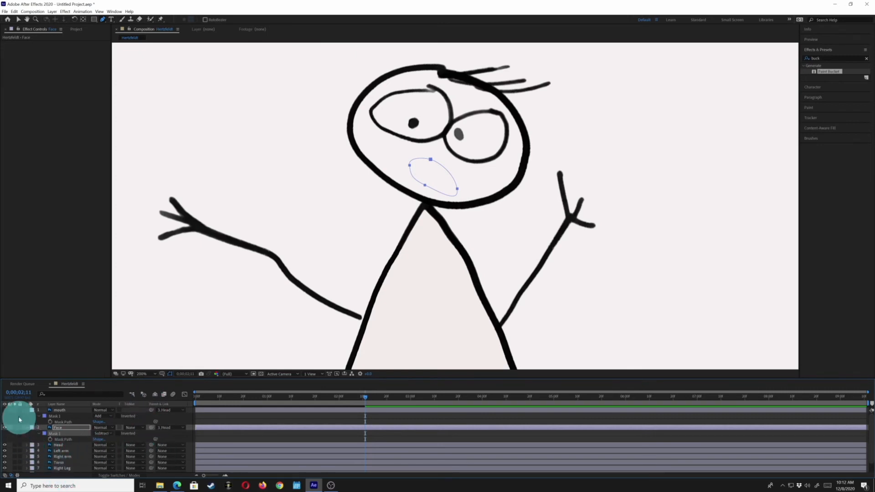
{"action": "left_click", "coordinate": [5, 410]}
{"action": "left_click", "coordinate": [4, 410]}
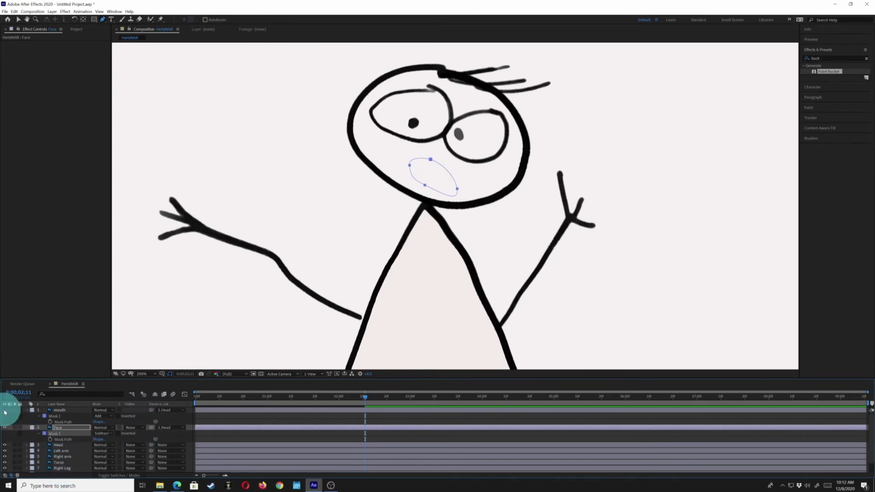
{"action": "left_click", "coordinate": [5, 410]}
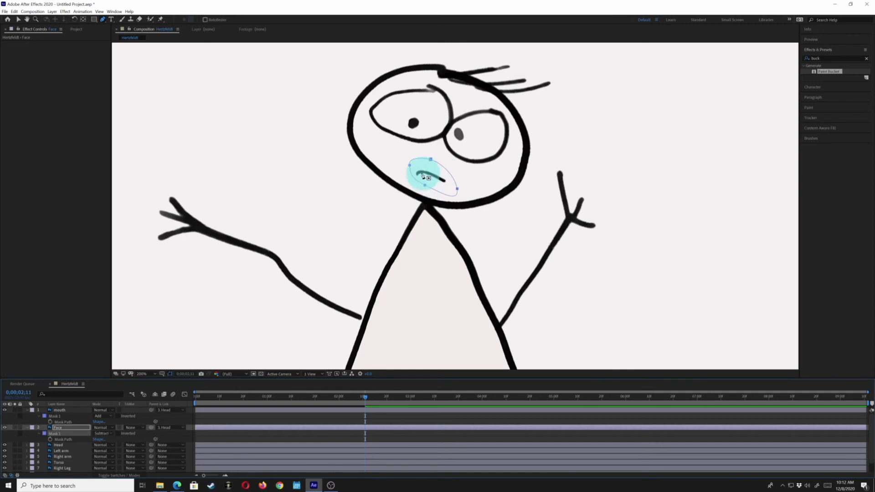
- Preview the animation with the separated mouth, and collapse the mask properties of the mouth and Face layers
{"action": "key", "text": "space"}
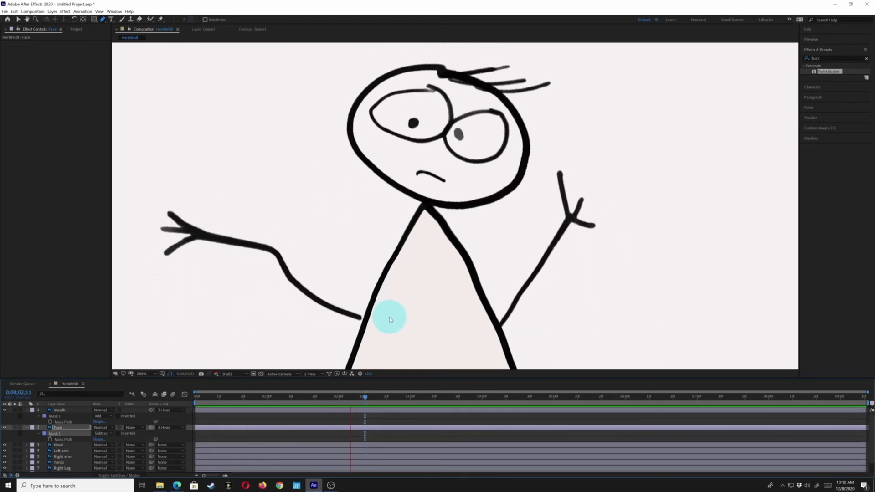
{"action": "key", "text": "space"}
{"action": "key", "text": "space"}
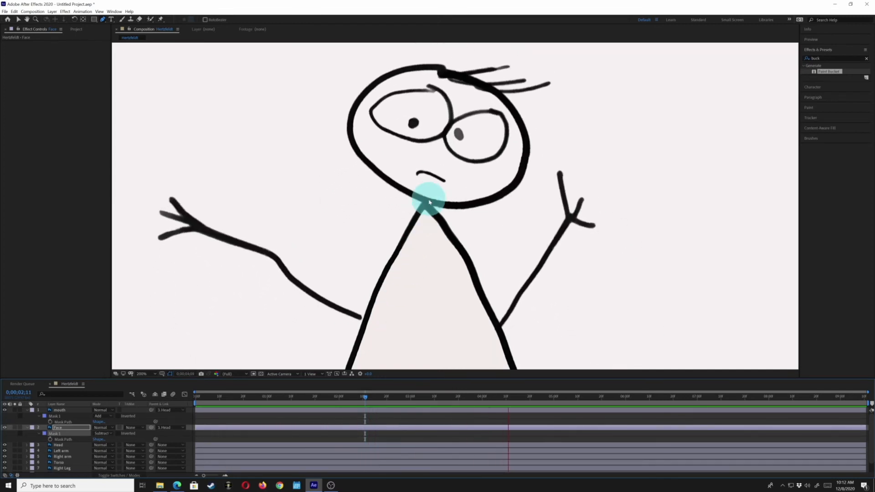
{"action": "left_click", "coordinate": [26, 410]}
{"action": "left_click", "coordinate": [28, 416]}
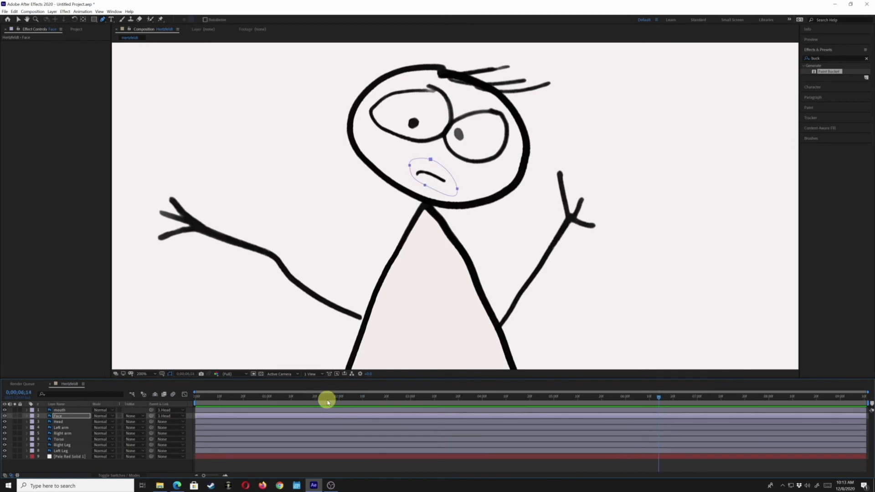
- Set the work area to end at 0;00;02;15 and preview the shortened range
{"action": "left_click_drag", "start_coordinate": [326, 398], "coordinate": [375, 406]}
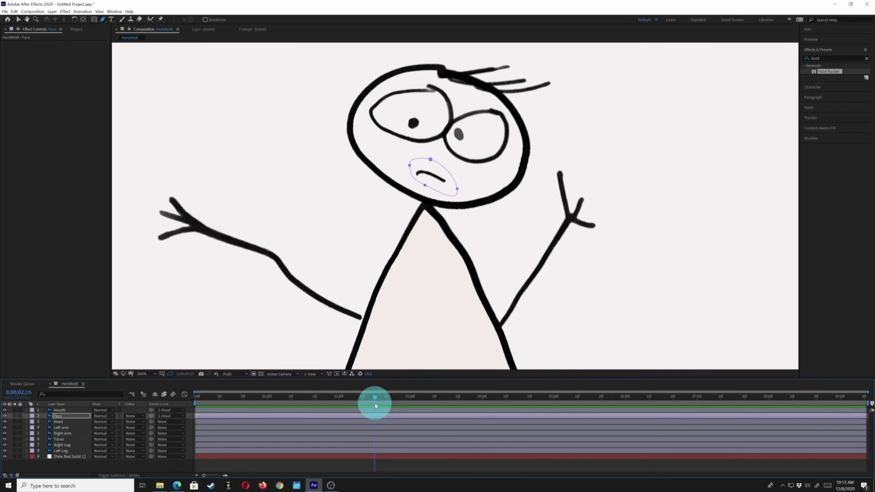
{"action": "key", "text": "n"}
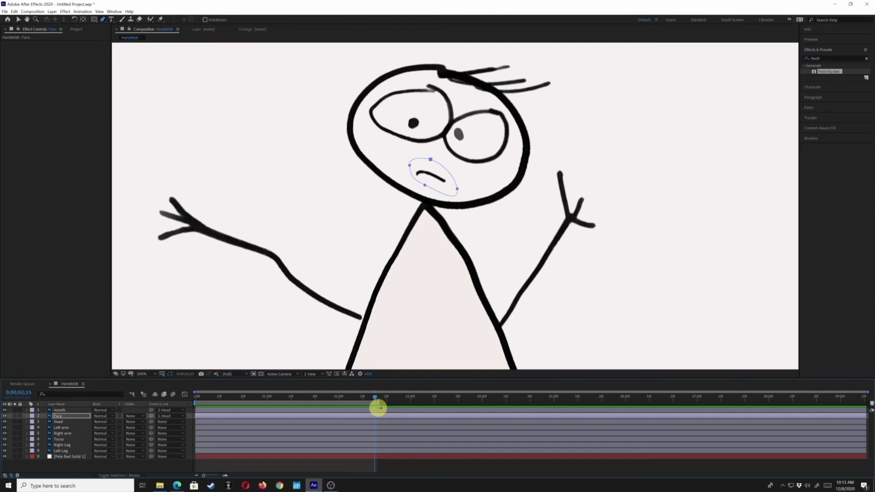
{"action": "key", "text": "space"}
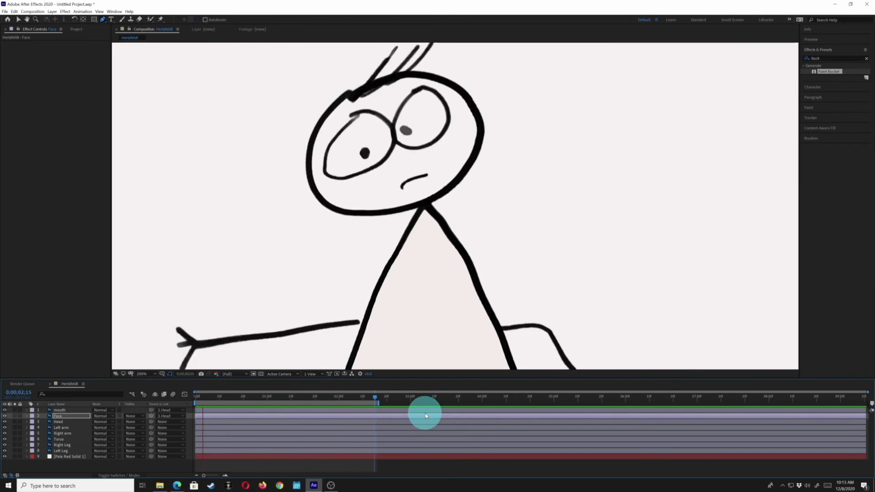
{"action": "key", "text": "space"}
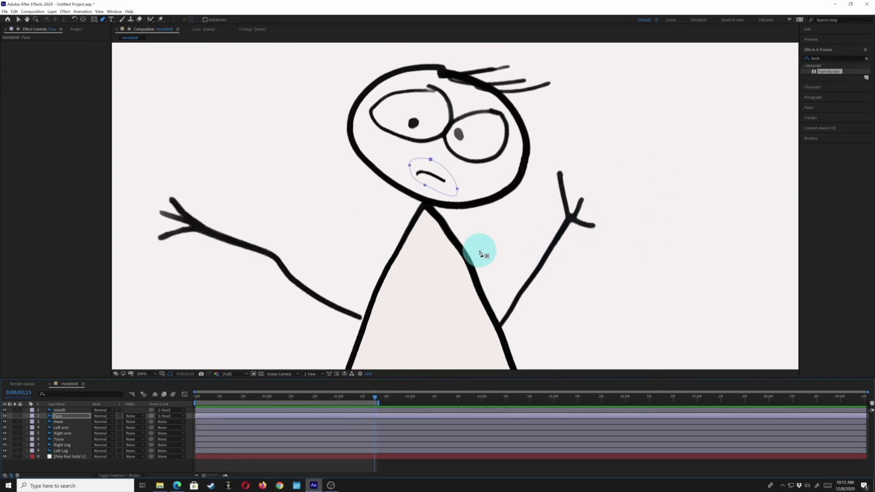
- Play back the animation with the whole character in view
{"action": "scroll", "coordinate": [480, 253], "scroll_direction": "down", "scroll_amount": 4}
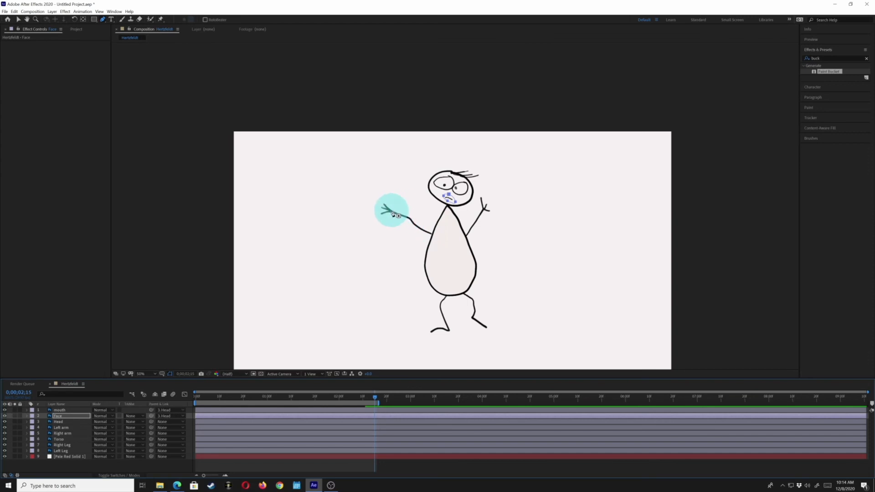
{"action": "left_click_drag", "start_coordinate": [392, 213], "coordinate": [416, 224]}
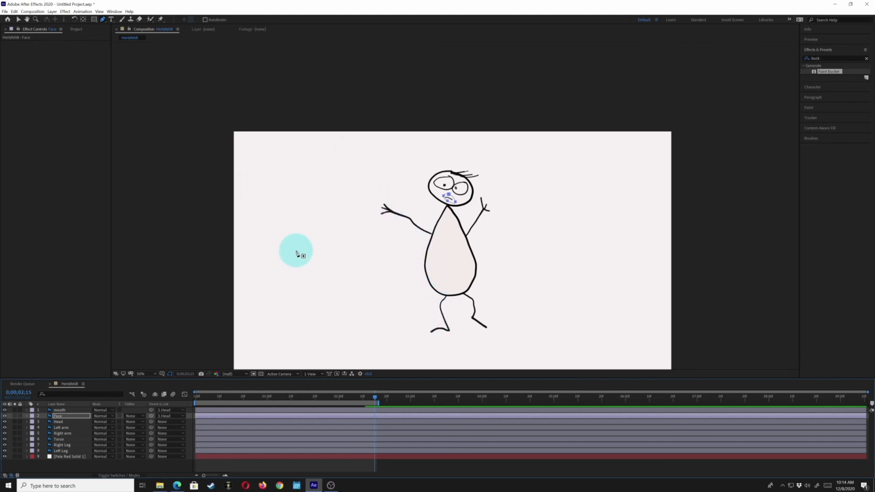
{"action": "key", "text": "space"}
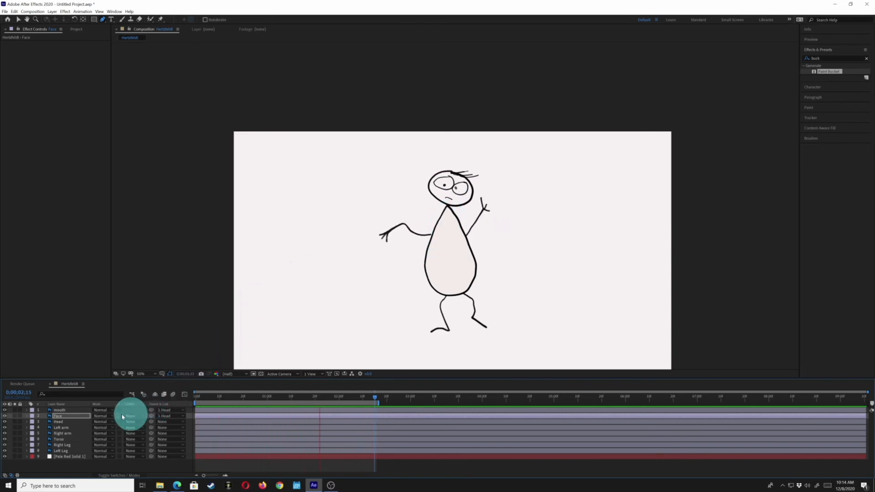
{"action": "key", "text": "space"}
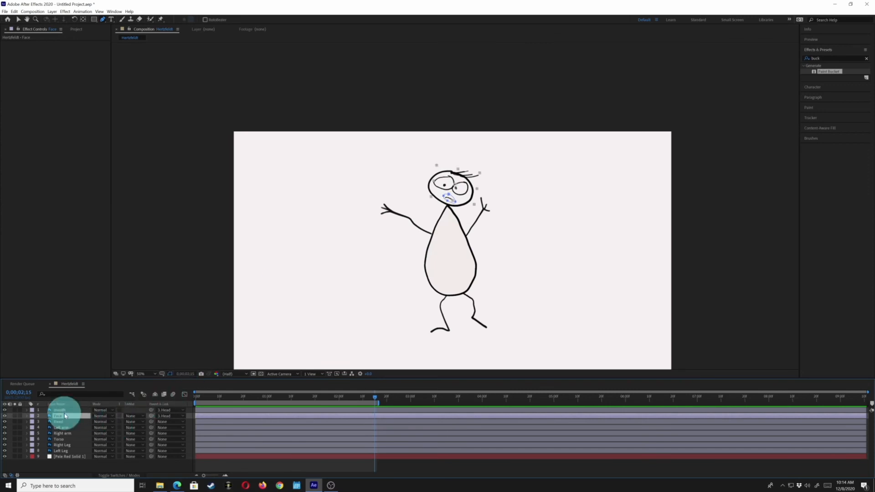
- Reveal the Face layer's Scale property and set its first keyframe at 0;00;00;00
{"action": "key", "text": "p"}
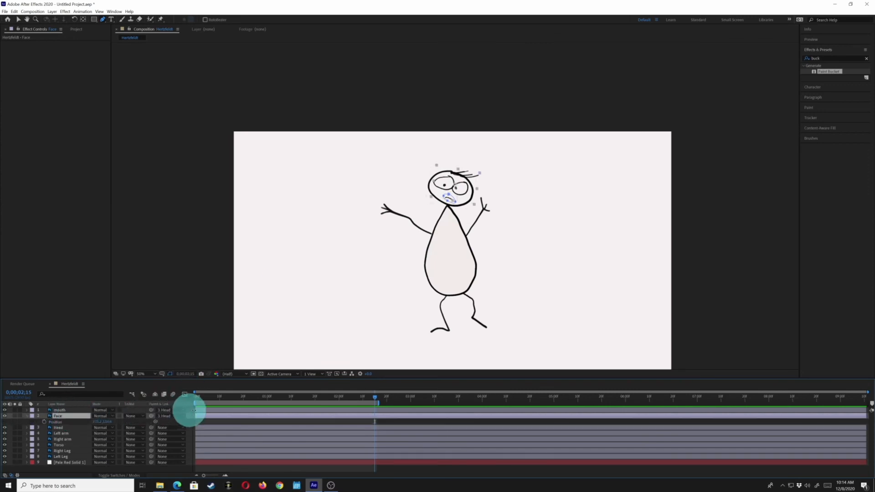
{"action": "left_click", "coordinate": [195, 398]}
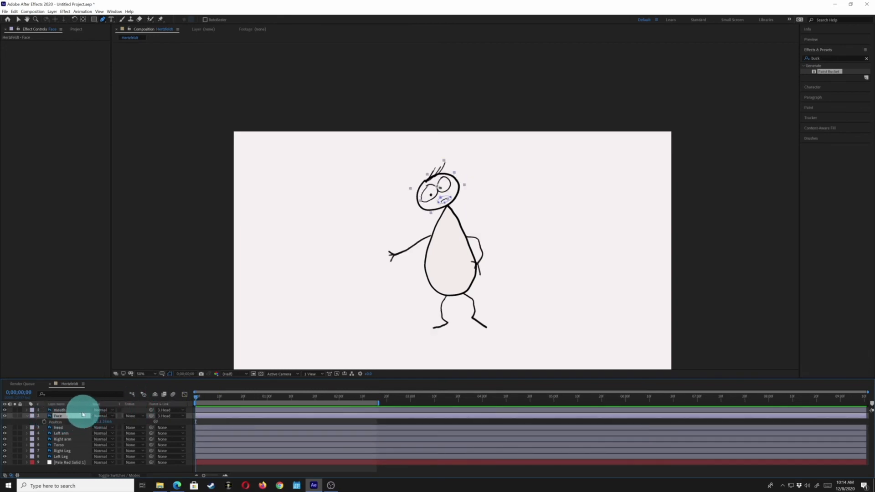
{"action": "left_click", "coordinate": [64, 411]}
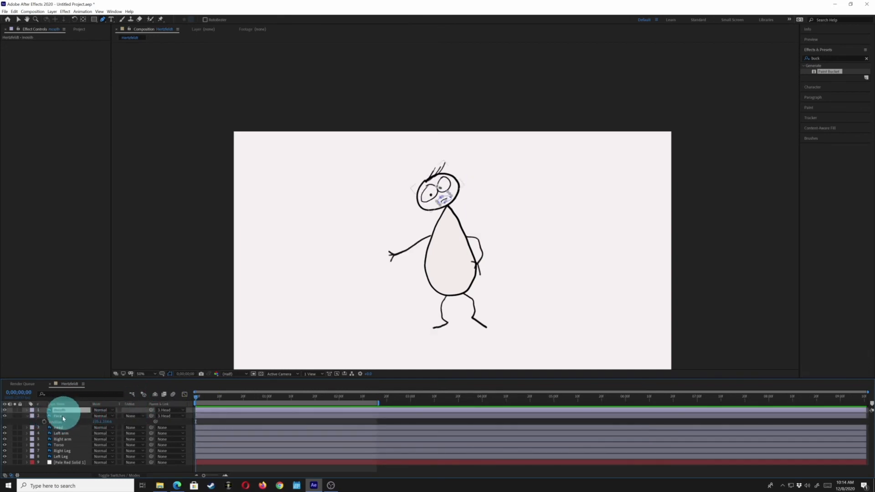
{"action": "left_click", "coordinate": [62, 416]}
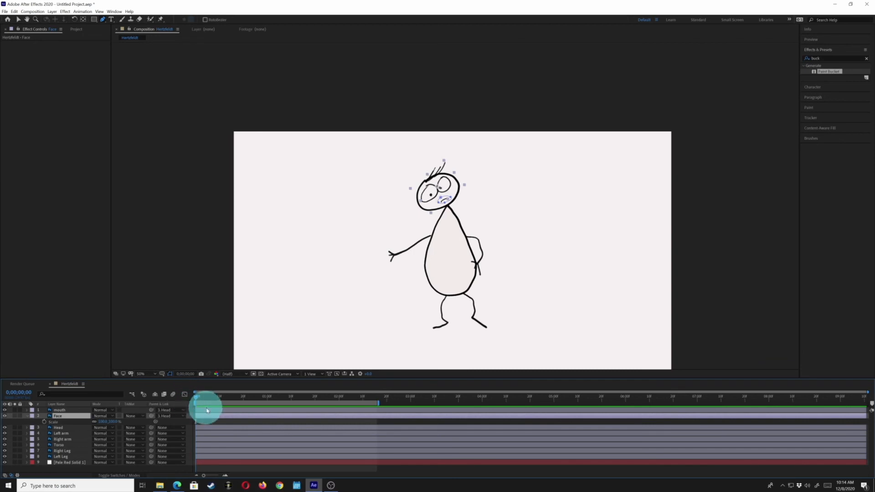
{"action": "left_click", "coordinate": [454, 174]}
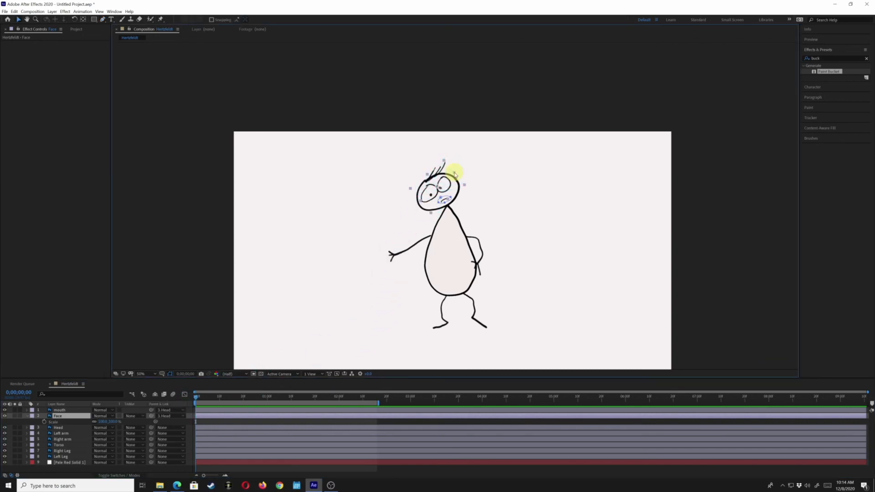
{"action": "left_click", "coordinate": [44, 422]}
- Enlarge the Face layer at 0;00;00;26, and keyframe it at a slightly smaller scale at 0;00;00;28
{"action": "left_click_drag", "start_coordinate": [222, 396], "coordinate": [257, 395]}
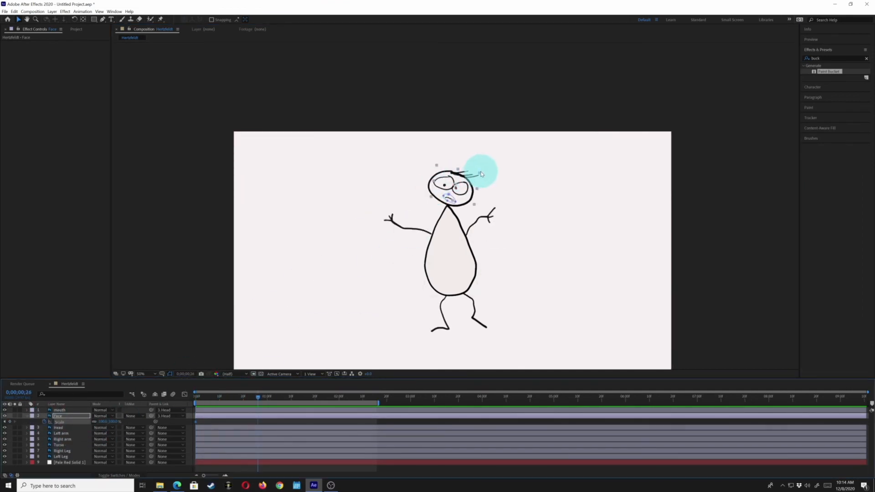
{"action": "left_click_drag", "start_coordinate": [481, 174], "coordinate": [484, 172]}
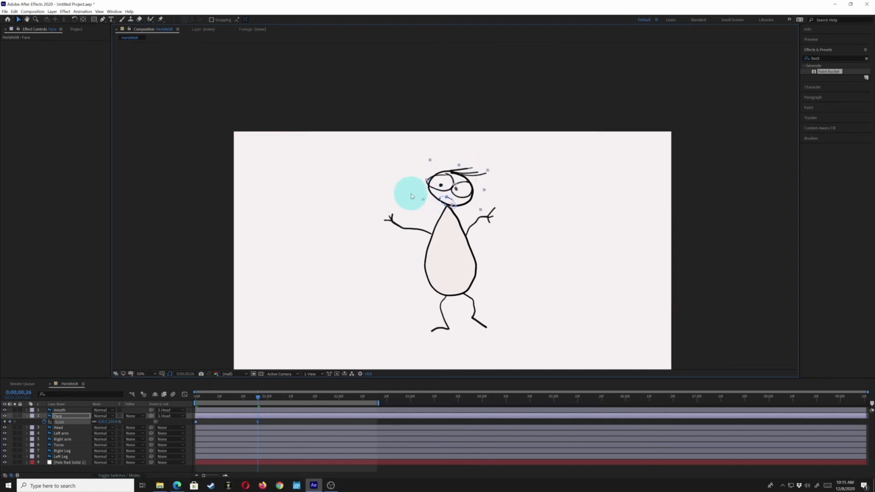
{"action": "key", "text": "Page_Down"}
{"action": "key", "text": "Page_Down"}
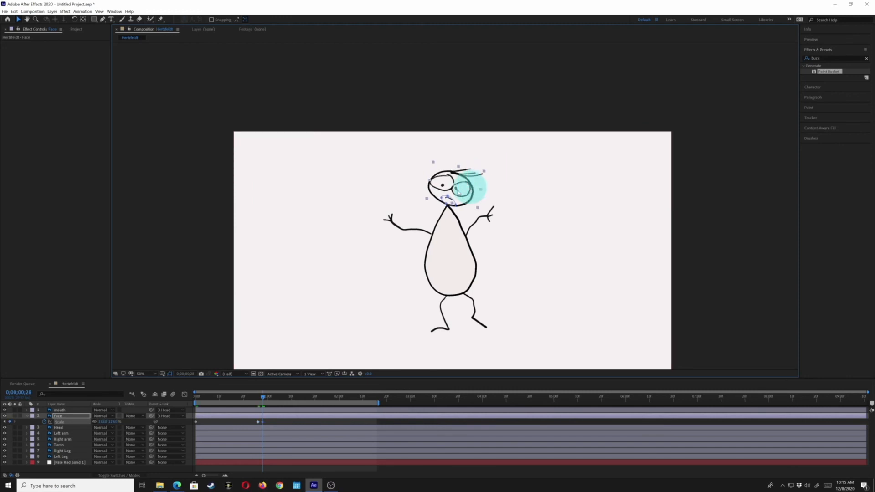
- Preview the face scaling, move its last two Scale keyframes earlier to just before the 20-frame mark, and replay the motion
{"action": "key", "text": "space"}
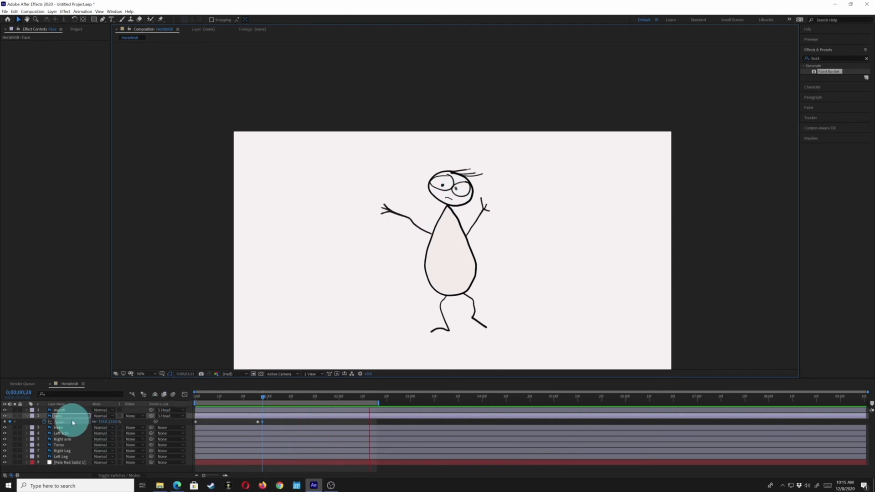
{"action": "key", "text": "space"}
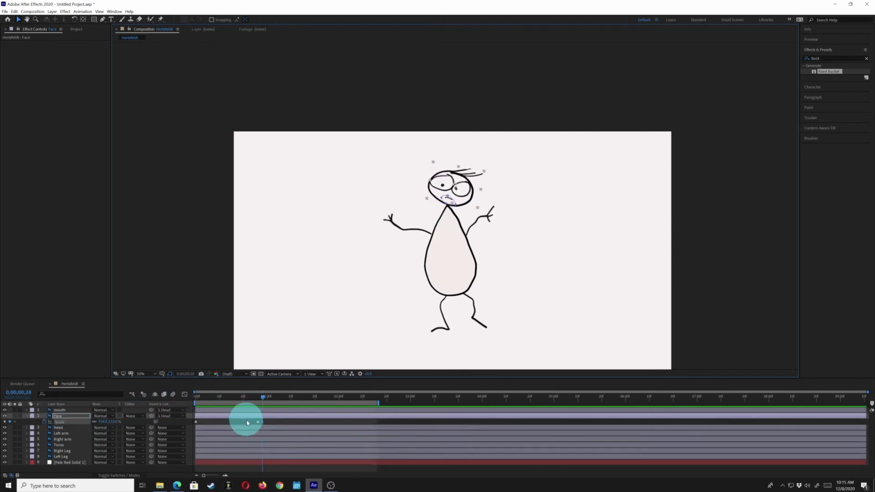
{"action": "mouse_move", "coordinate": [253, 419]}
{"action": "left_mouse_down"}
{"action": "mouse_move", "coordinate": [265, 423]}
{"action": "mouse_move", "coordinate": [238, 422]}
{"action": "left_mouse_up"}
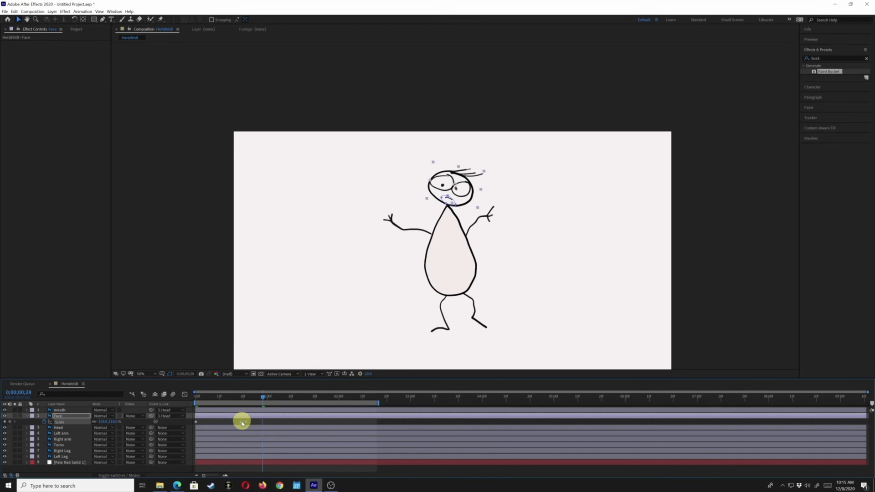
{"action": "left_click", "coordinate": [56, 429]}
{"action": "left_click", "coordinate": [64, 416]}
{"action": "key", "text": "space"}
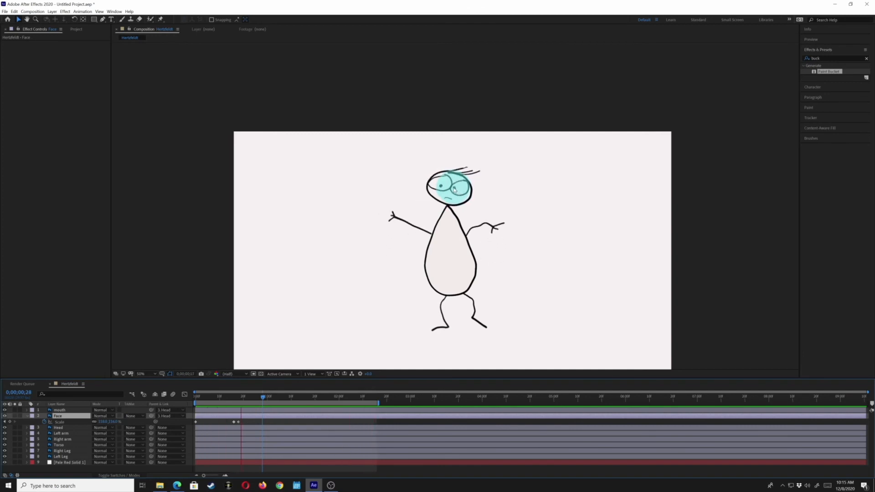
- Select the Head layer and preview the adjusted face animation again
{"action": "left_click", "coordinate": [57, 417]}
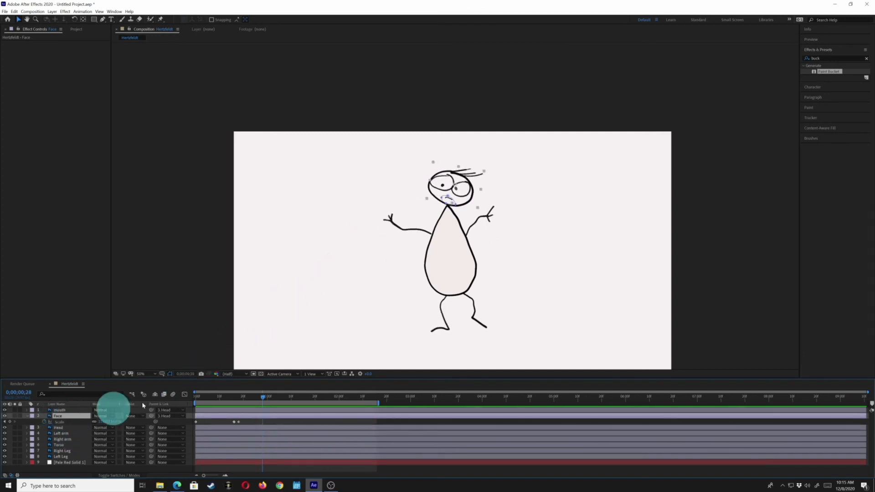
{"action": "left_click", "coordinate": [57, 427]}
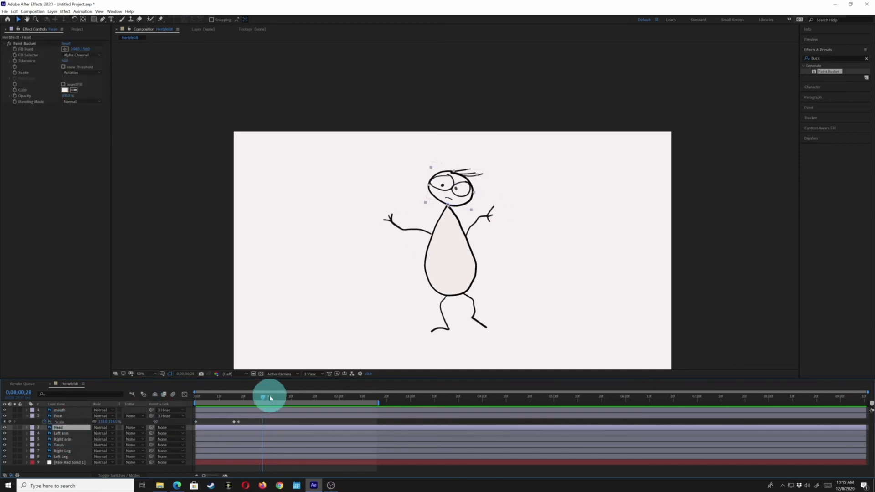
{"action": "key", "text": "space"}
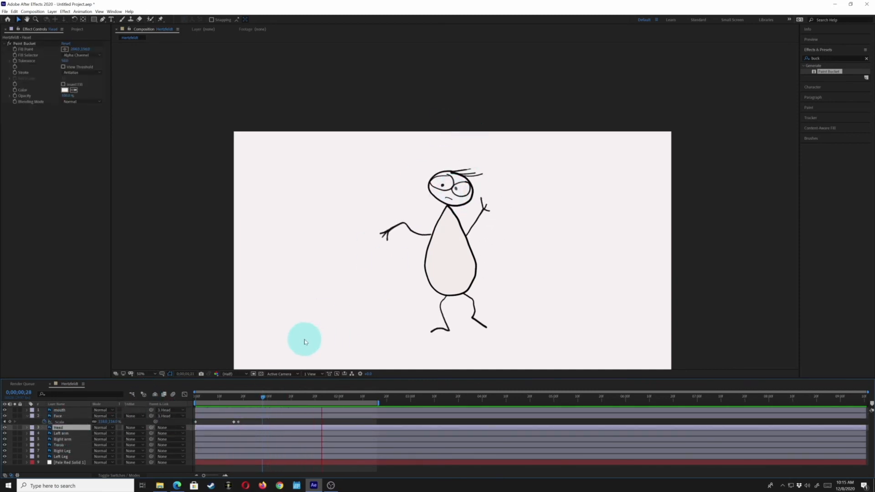